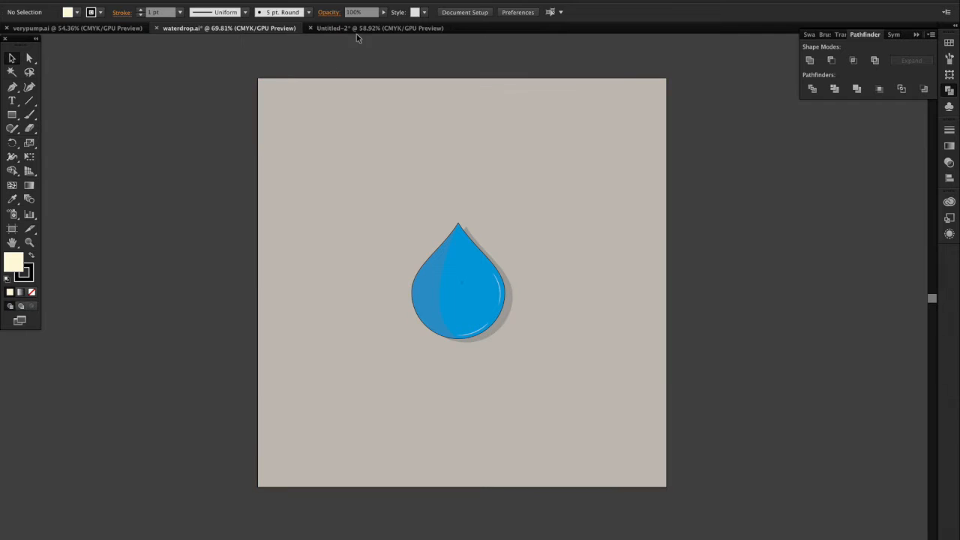
Step: Draw a circle about 380 px in diameter from the centre of the blank Untitled-2 artboard
left_click(359, 30)
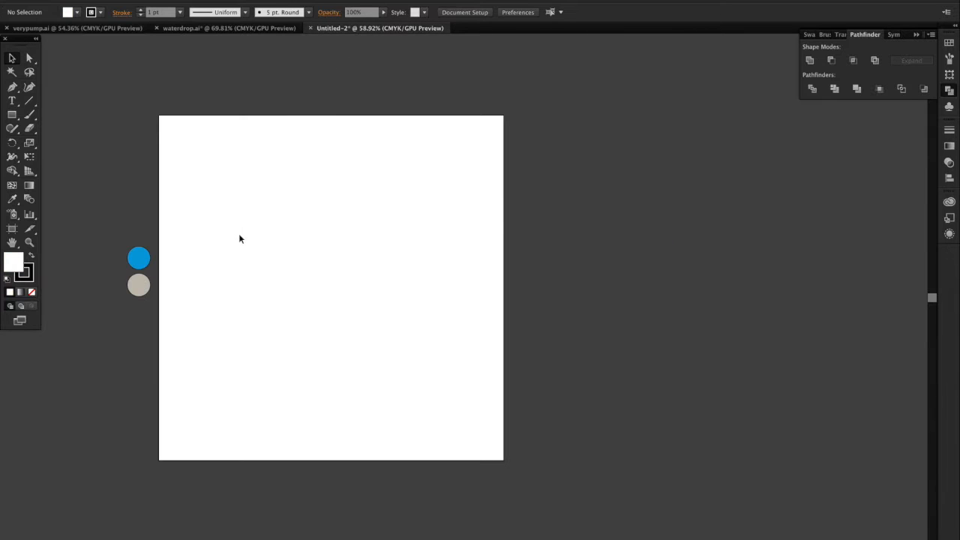
scroll(240, 238, "left", 5)
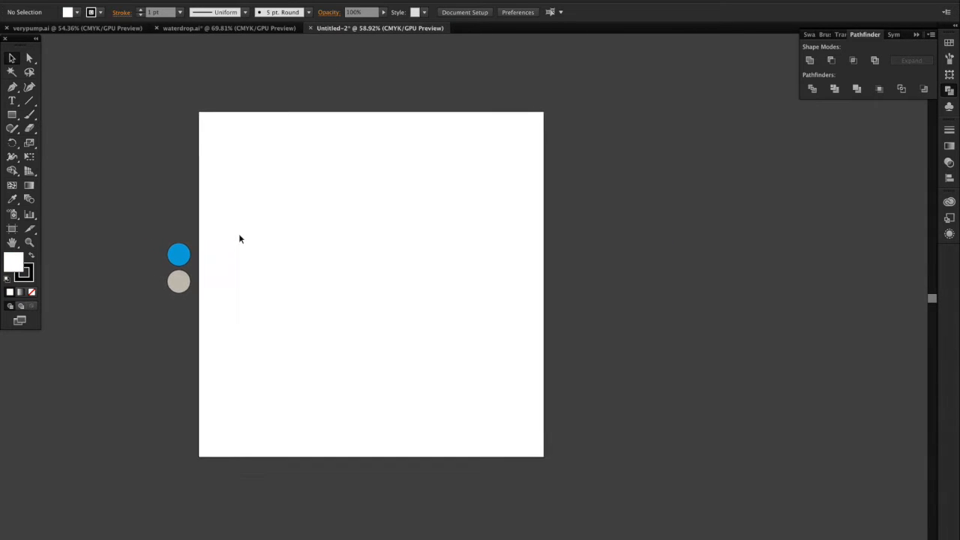
scroll(240, 238, "left", 3)
scroll(240, 239, "up", 1)
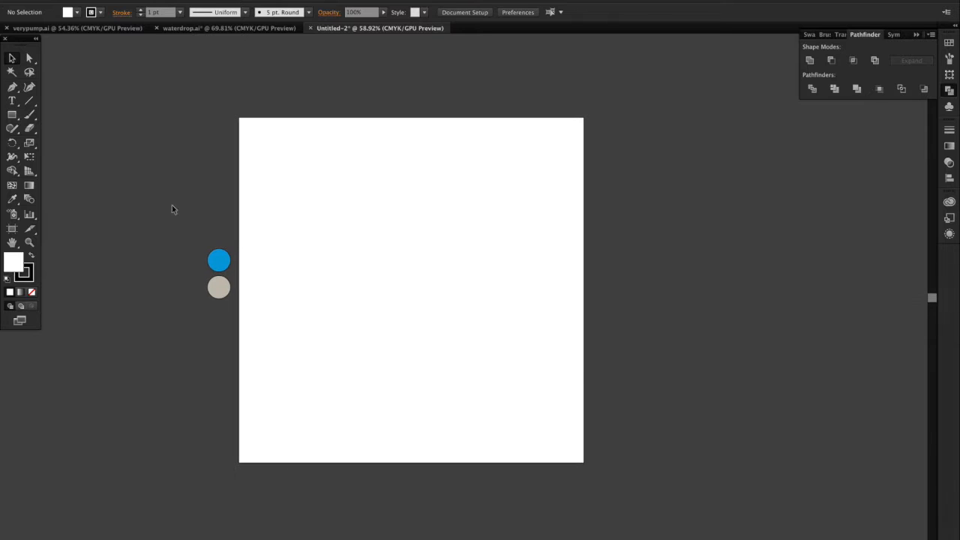
left_click(12, 114)
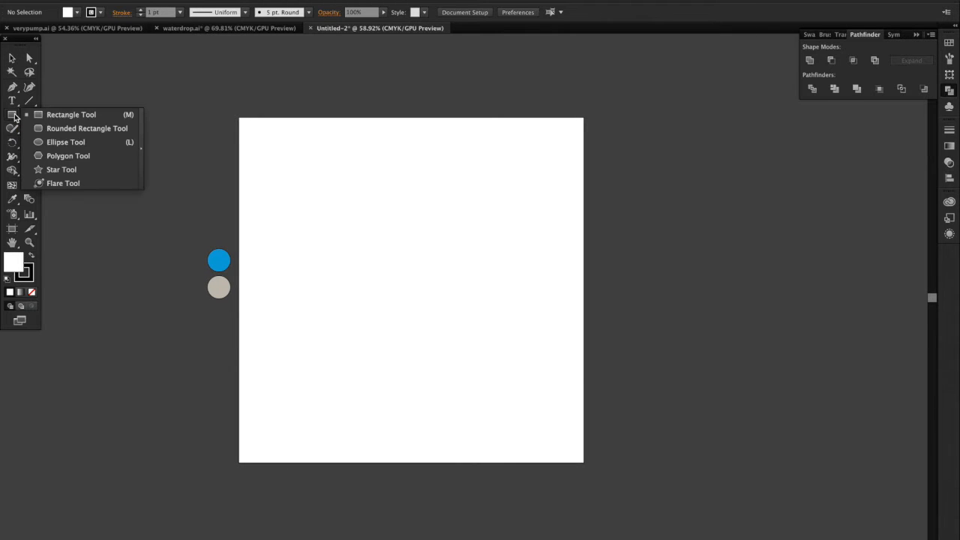
left_click(75, 144)
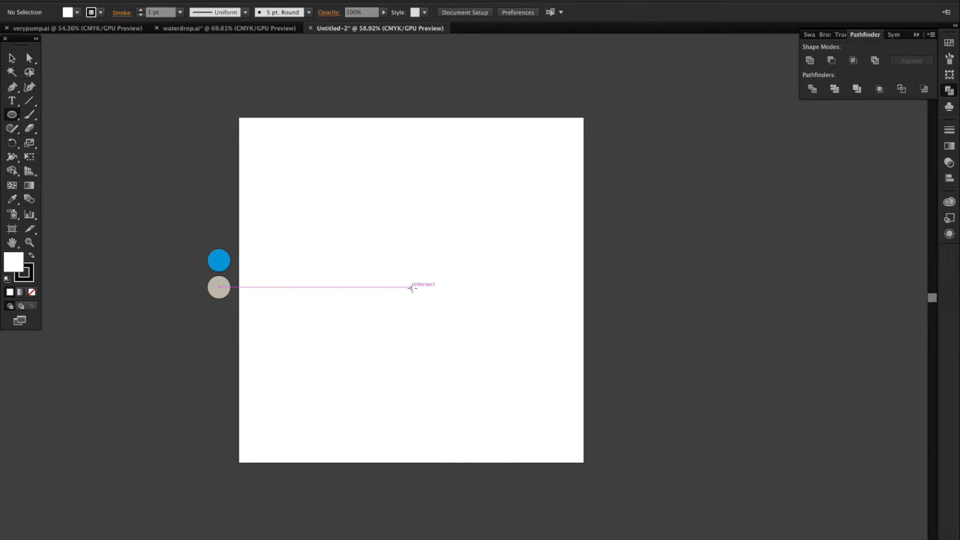
left_click_drag(416, 287, 473, 351)
Step: Move the circle's top anchor point straight up to about Y 233 px to form an egg shape
left_click(13, 58)
left_click(30, 60)
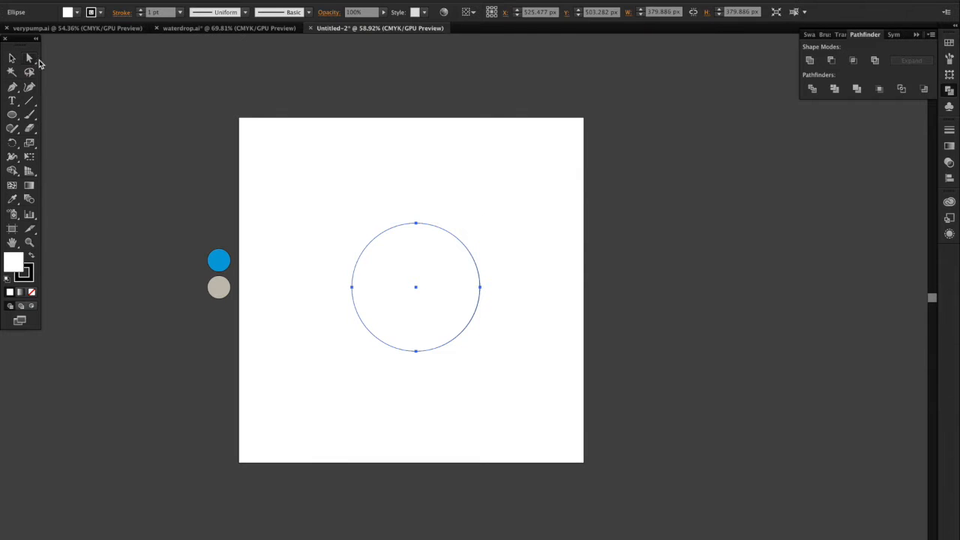
left_click(415, 224)
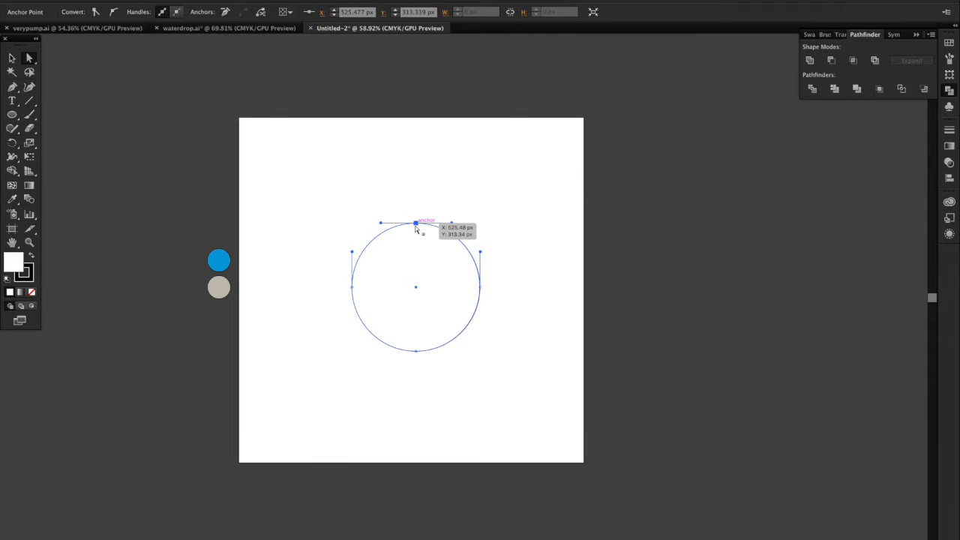
key("shift+Up")
key("shift+Up")
key("shift+Up")
key("shift+Up")
key("shift+Up")
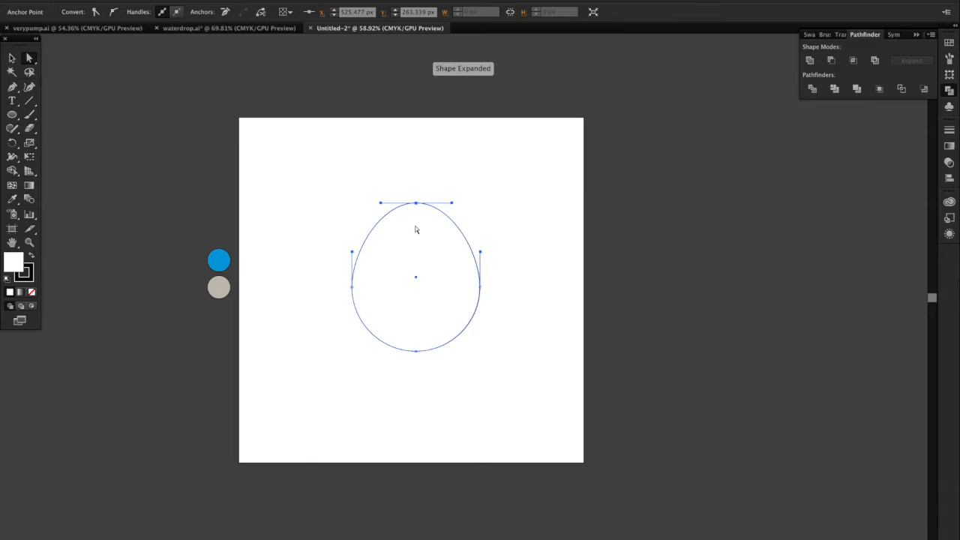
key("shift+Up")
key("shift+Up")
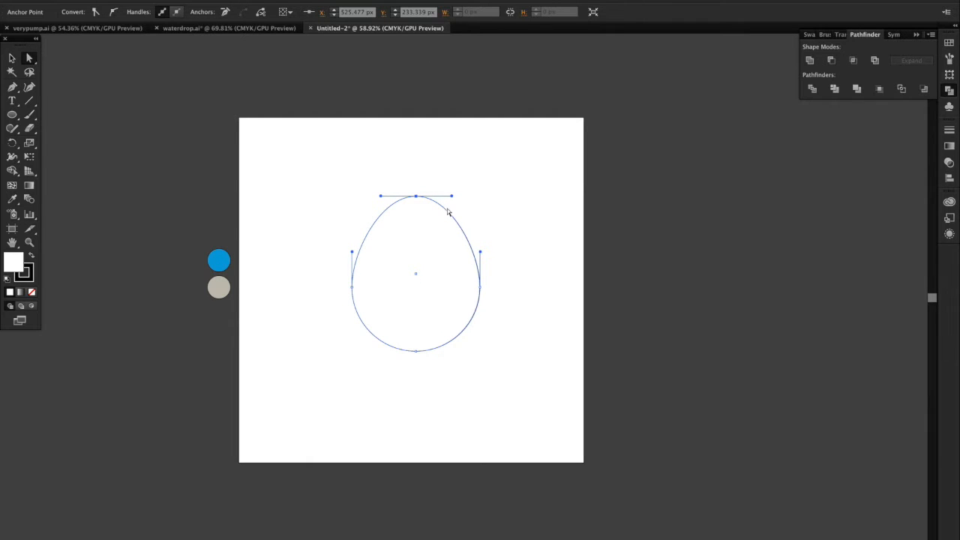
Step: Rotate the top anchor's right handle down and inward so the shape's right side curves like a teardrop, then deselect it
scroll(448, 212, "up", 5)
left_click_drag(458, 179, 418, 252)
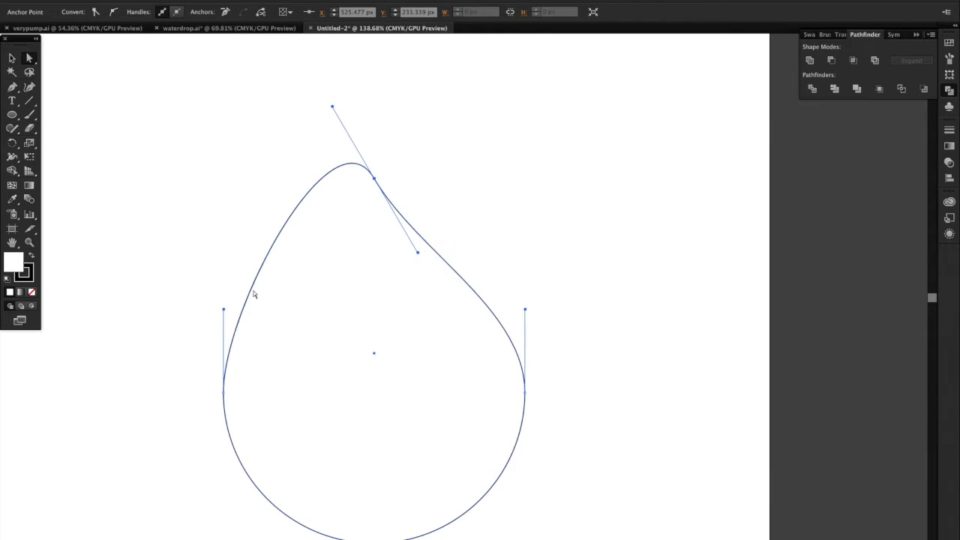
left_click(12, 58)
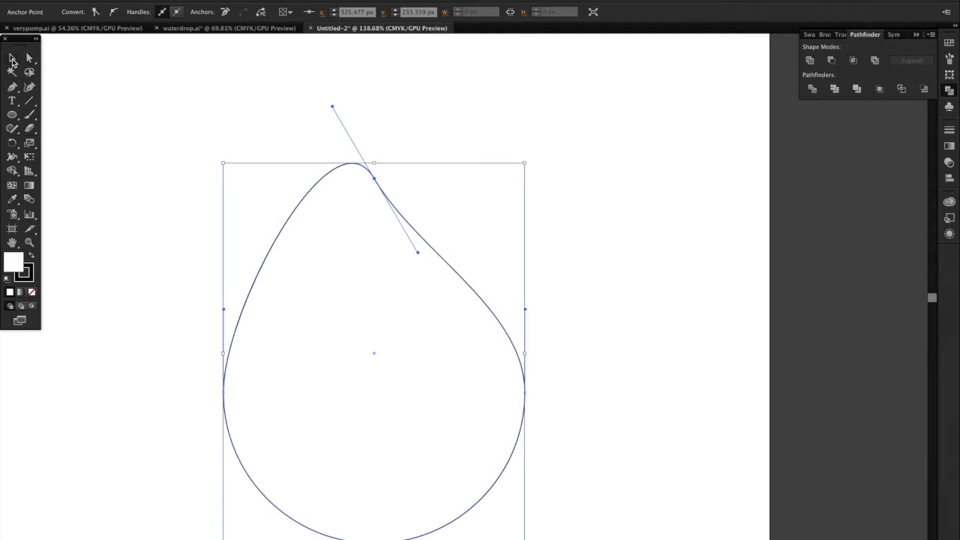
left_click(158, 138)
Step: Draw a rectangle about 286 by 666 px covering the shape's left half, with its right edge on the vertical centre line
left_click_drag(12, 114, 72, 116)
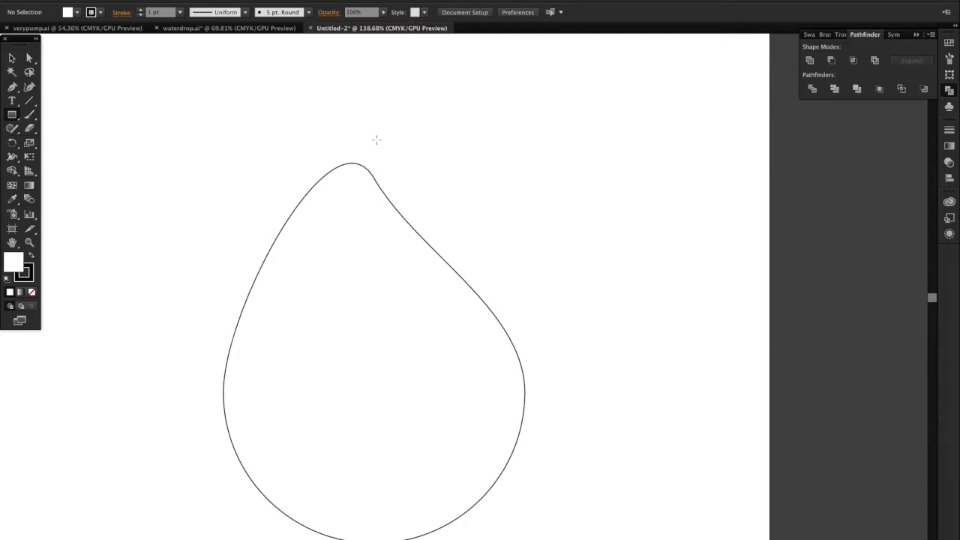
left_click_drag(374, 140, 146, 486)
scroll(146, 487, "down", 5)
scroll(225, 412, "left", 2)
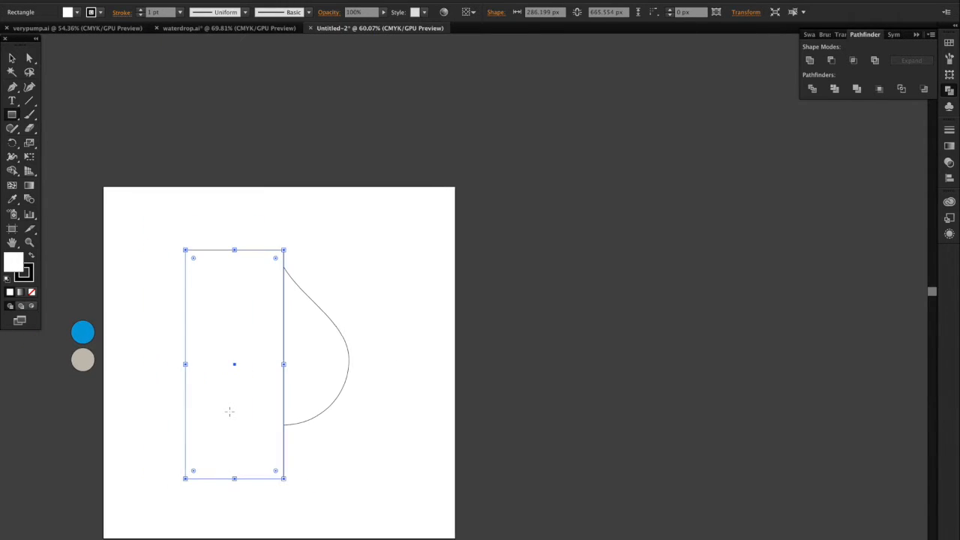
Step: Remove the rectangle and the left half of the drop with the Shape Builder, leaving only the right half
left_click(12, 59)
left_click_drag(144, 201, 375, 347)
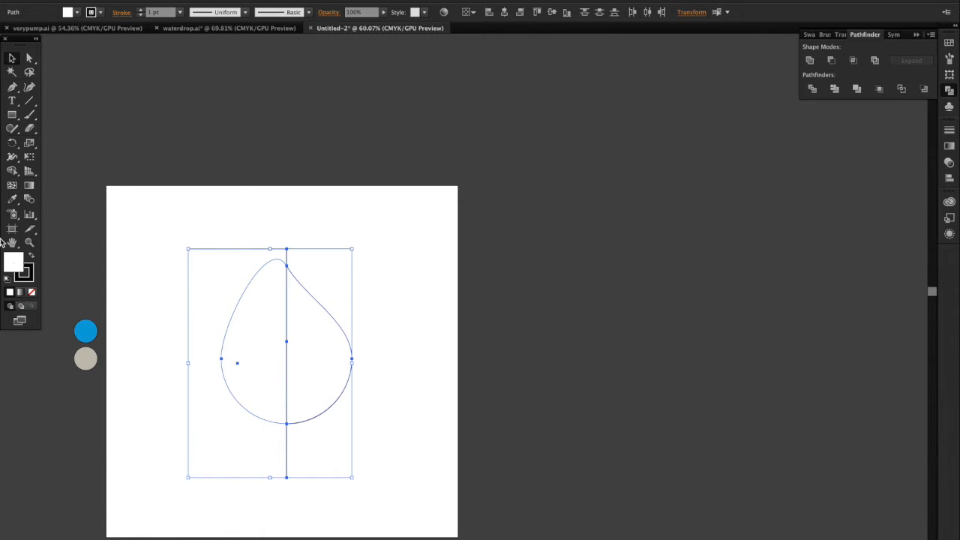
left_click(12, 170)
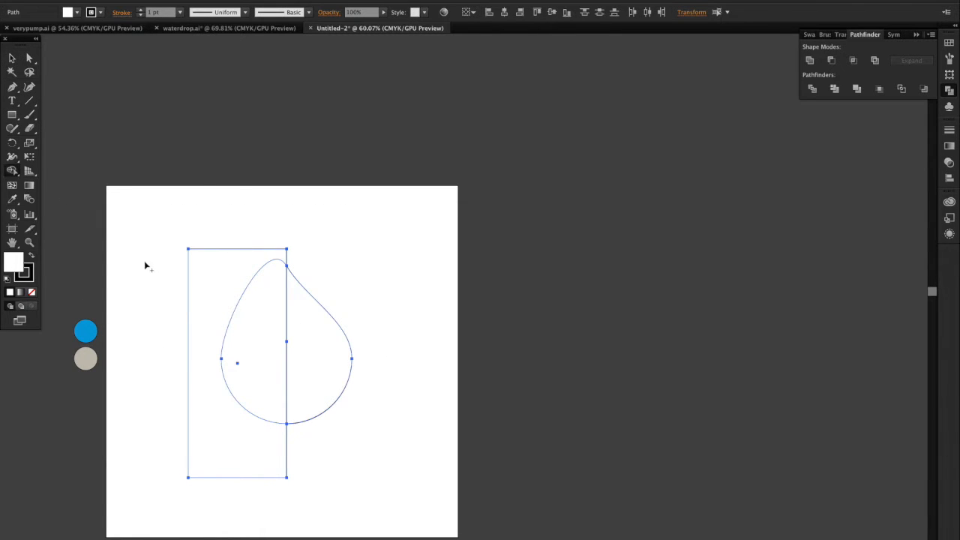
left_click_drag(145, 264, 262, 326)
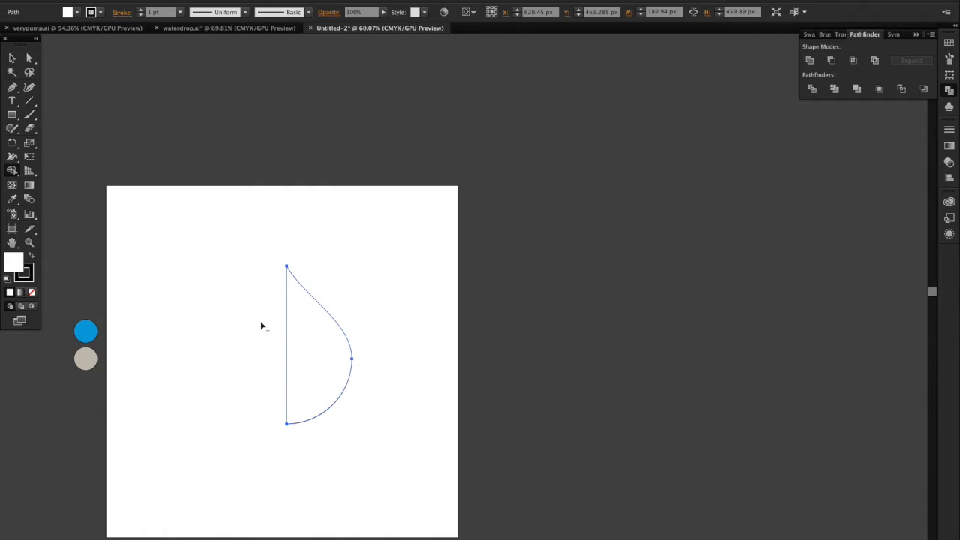
Step: Create a vertically reflected copy of the half drop and place it against the original's straight edge on the left
left_click(12, 58)
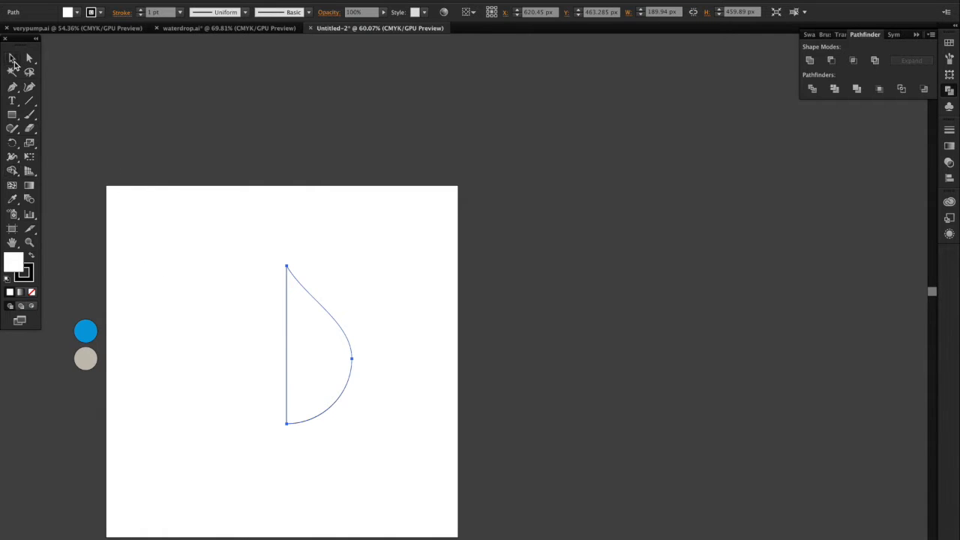
right_click(333, 358)
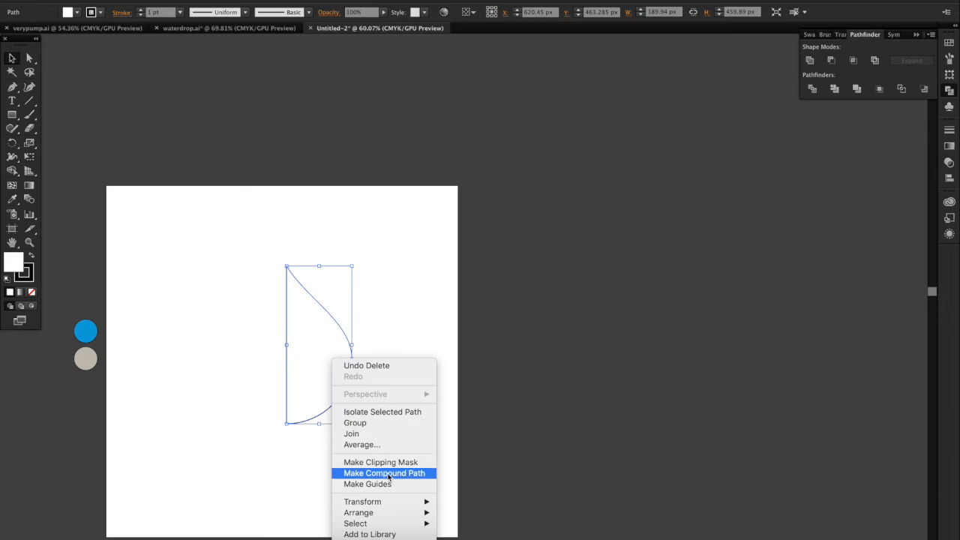
mouse_move(392, 501)
left_click(477, 502)
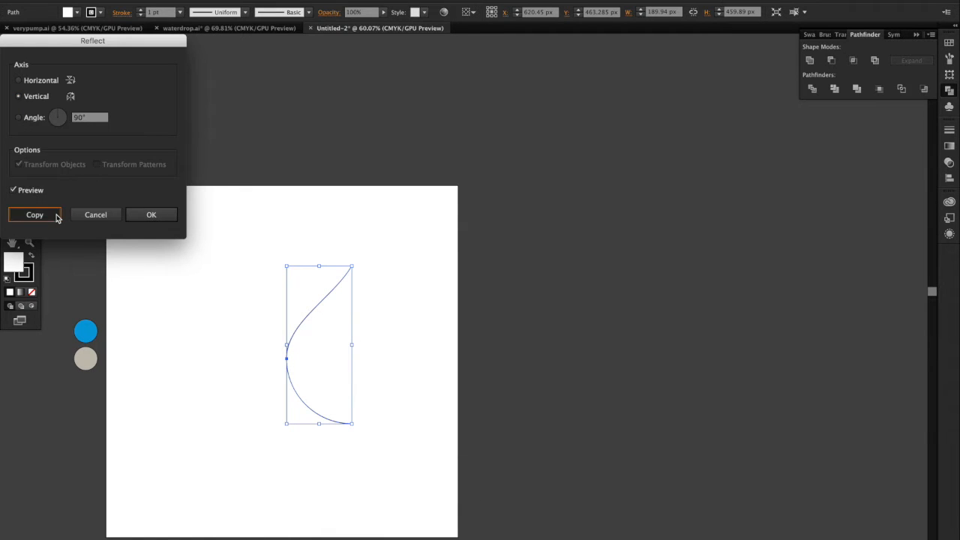
left_click(32, 216)
left_click_drag(336, 366, 271, 365)
Step: Lower the mirrored half slightly so its tip is level with the right half's tip
scroll(271, 365, "up", 10)
scroll(271, 365, "up", 6)
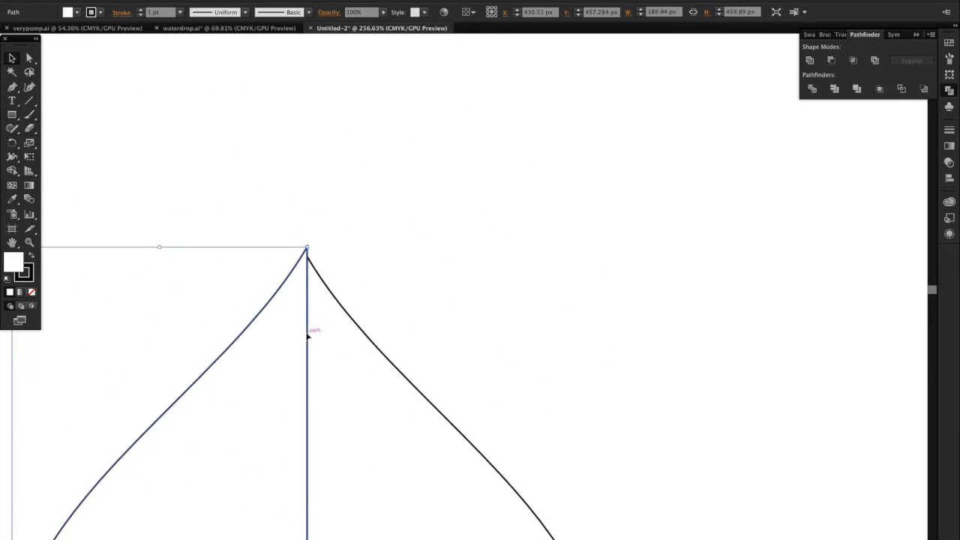
scroll(310, 332, "up", 4)
mouse_move(283, 171)
left_mouse_down()
mouse_move(281, 205)
mouse_move(281, 186)
left_mouse_up()
scroll(315, 90, "up", 3)
scroll(315, 90, "up", 3)
scroll(247, 431, "down", 4)
left_click_drag(219, 363, 213, 405)
Step: Fine-tune the mirrored half horizontally to about X 429.51 px so both halves meet without a gap, and deselect it
scroll(256, 334, "up", 5)
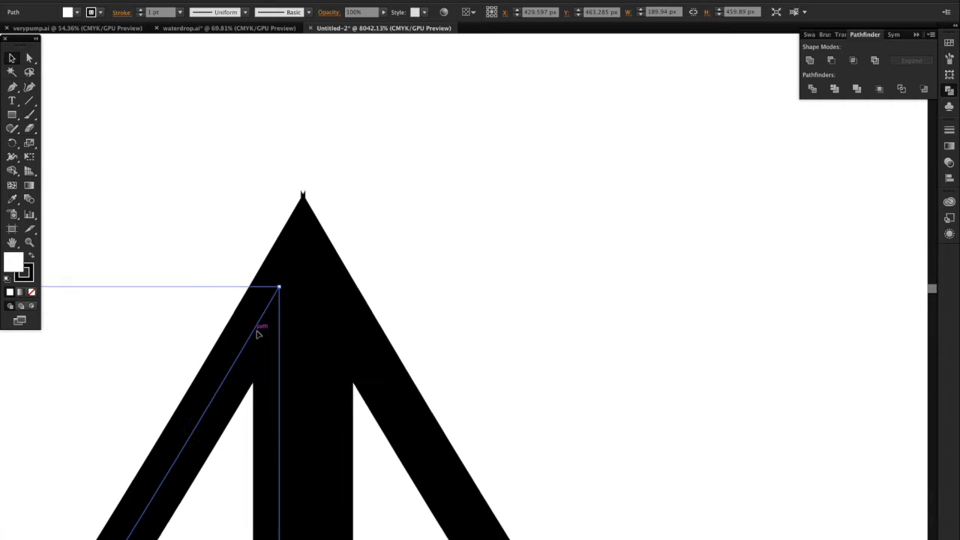
left_click_drag(253, 335, 243, 335)
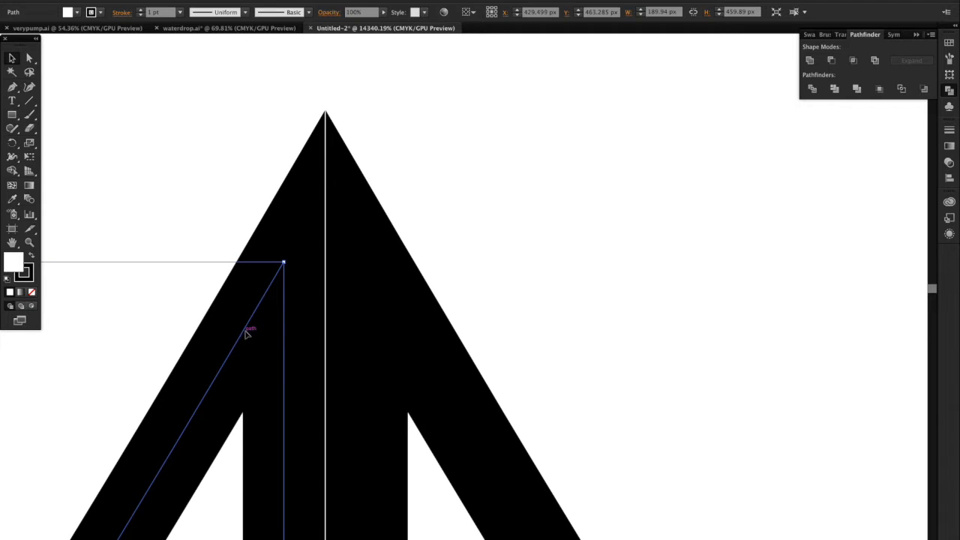
left_click_drag(244, 334, 249, 333)
scroll(248, 334, "down", 5)
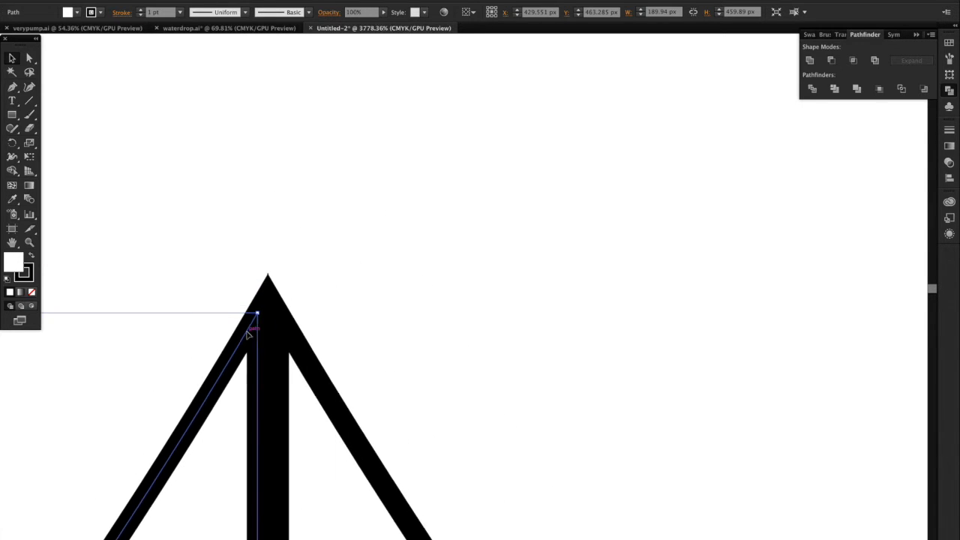
scroll(248, 333, "up", 5)
mouse_move(232, 298)
left_mouse_down()
mouse_move(222, 295)
mouse_move(235, 298)
left_mouse_up()
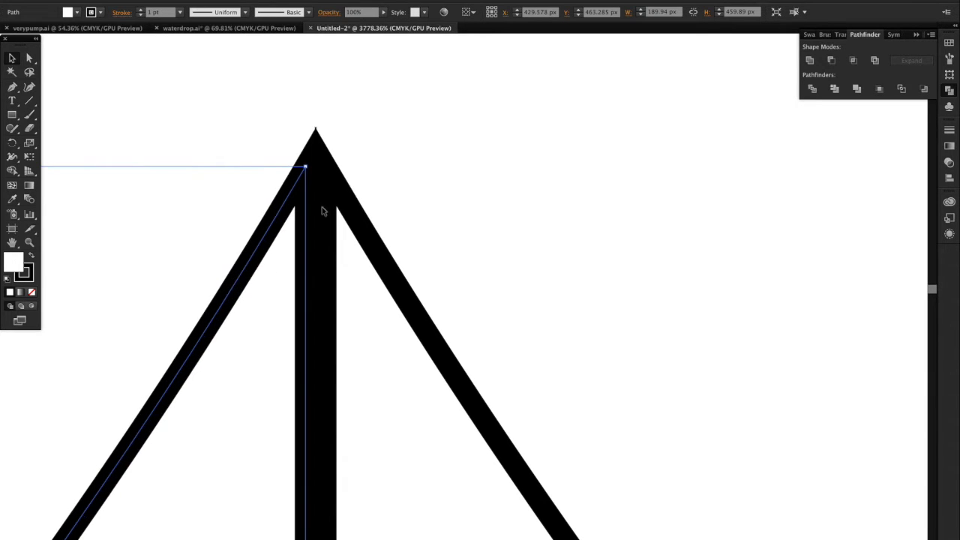
left_click_drag(284, 213, 280, 212)
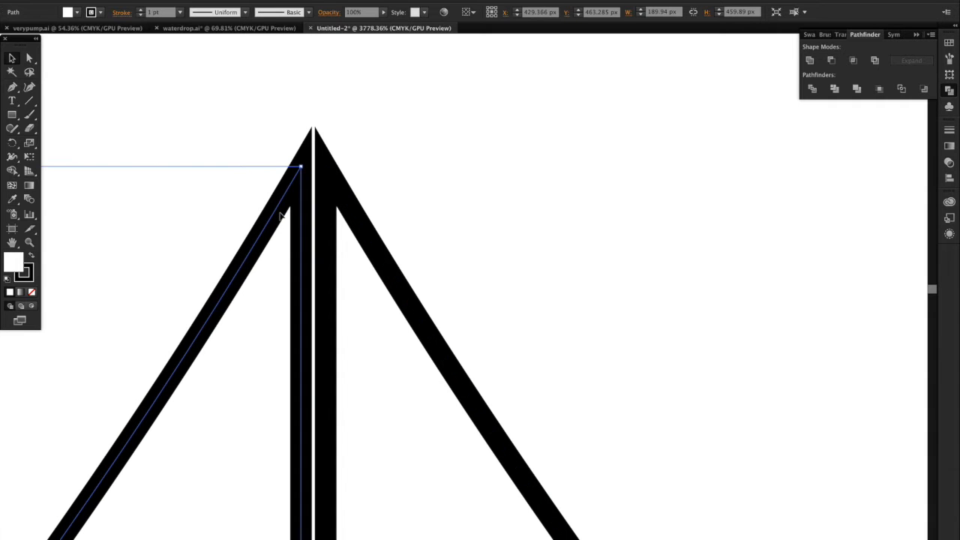
scroll(281, 216, "up", 10)
scroll(335, 272, "up", 6)
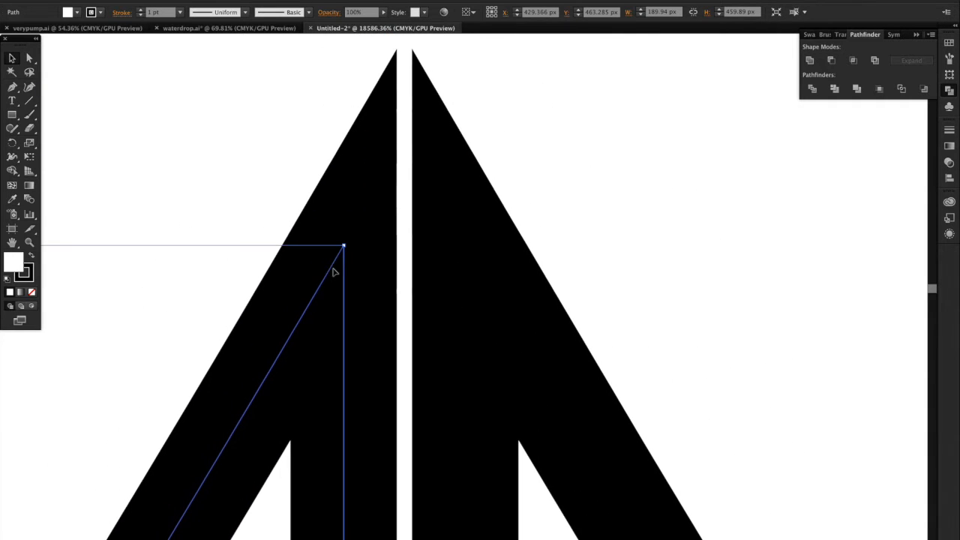
mouse_move(322, 286)
left_mouse_down()
mouse_move(340, 294)
mouse_move(322, 285)
mouse_move(335, 279)
mouse_move(335, 289)
left_mouse_up()
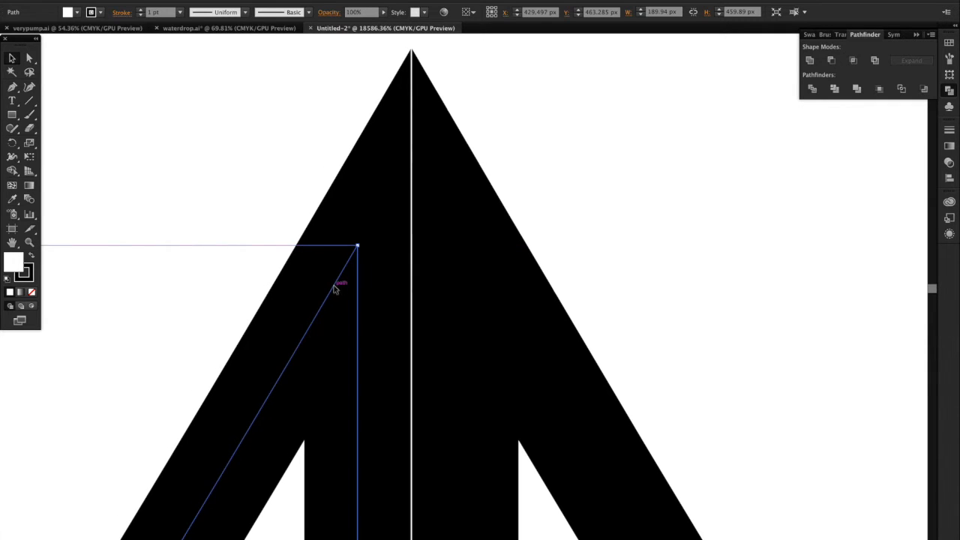
mouse_move(336, 289)
left_mouse_down()
mouse_move(337, 281)
mouse_move(336, 291)
left_mouse_up()
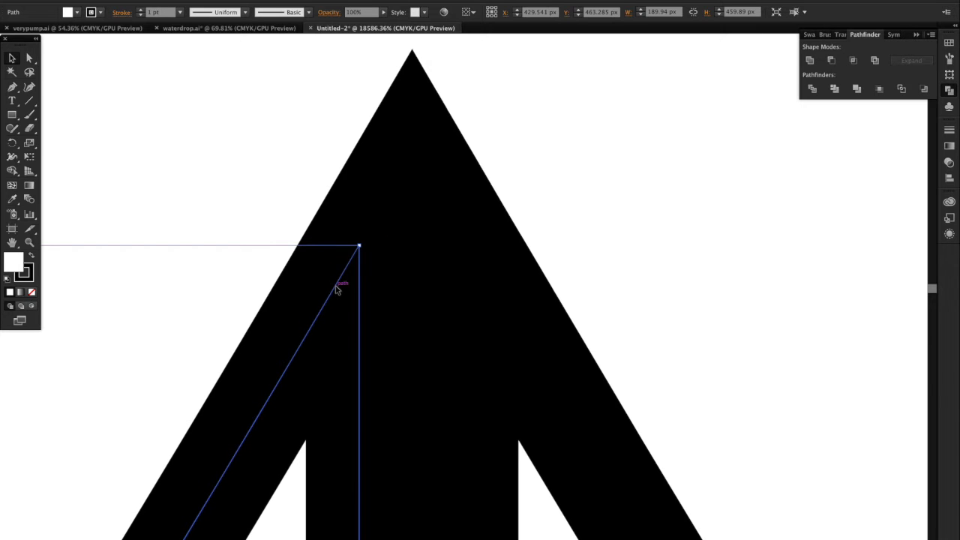
left_click(589, 170)
Step: Select both halves of the drop and expand them into editable outlined shapes
scroll(589, 170, "down", 10)
scroll(589, 171, "down", 10)
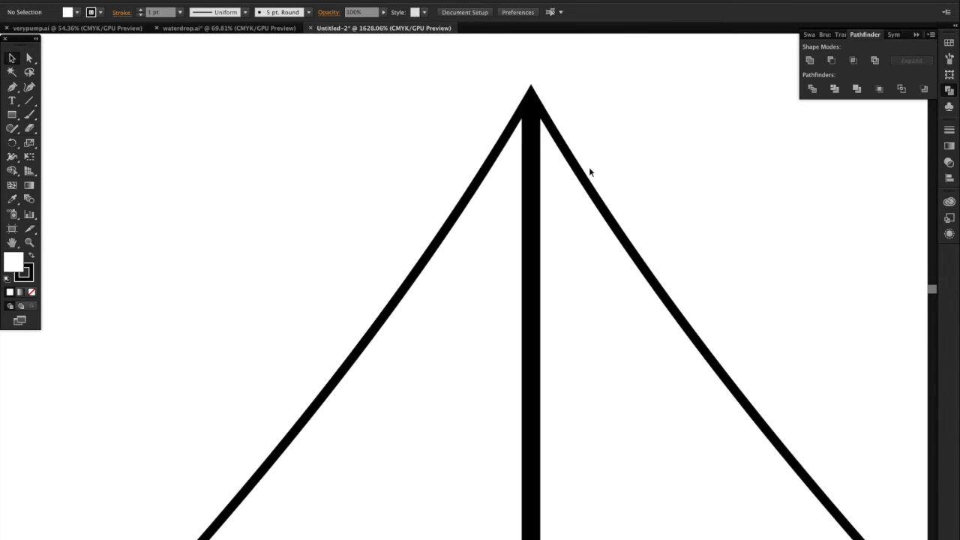
scroll(590, 171, "down", 5)
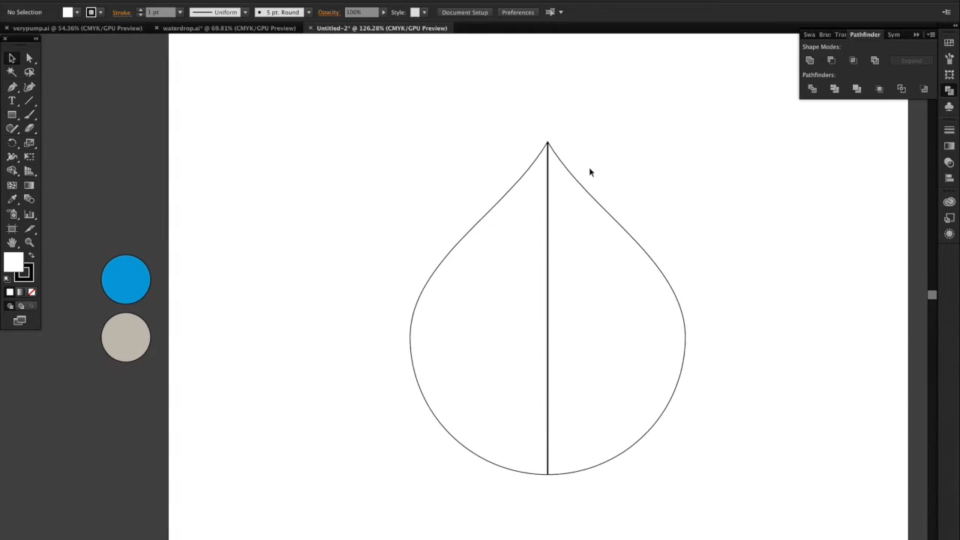
scroll(589, 170, "right", 1)
left_click_drag(416, 126, 644, 365)
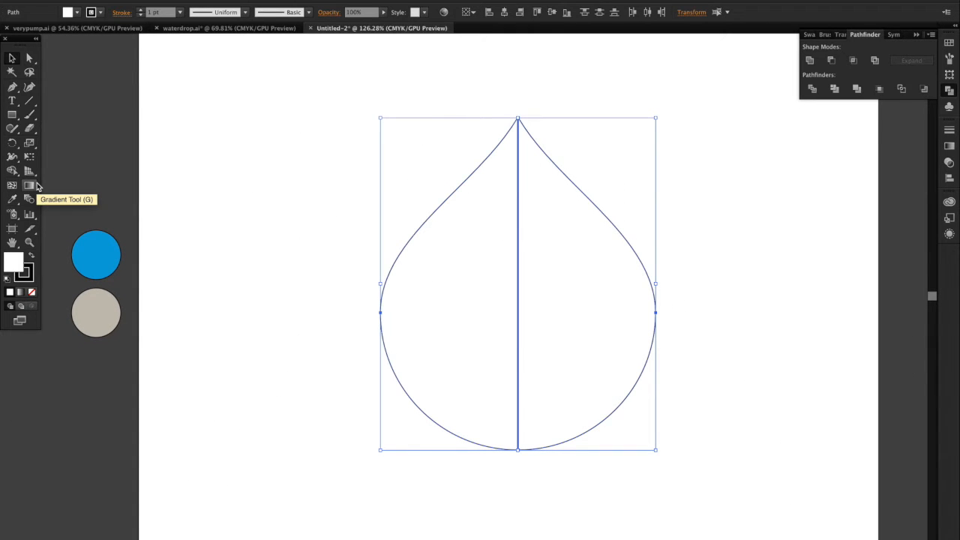
left_click(12, 170)
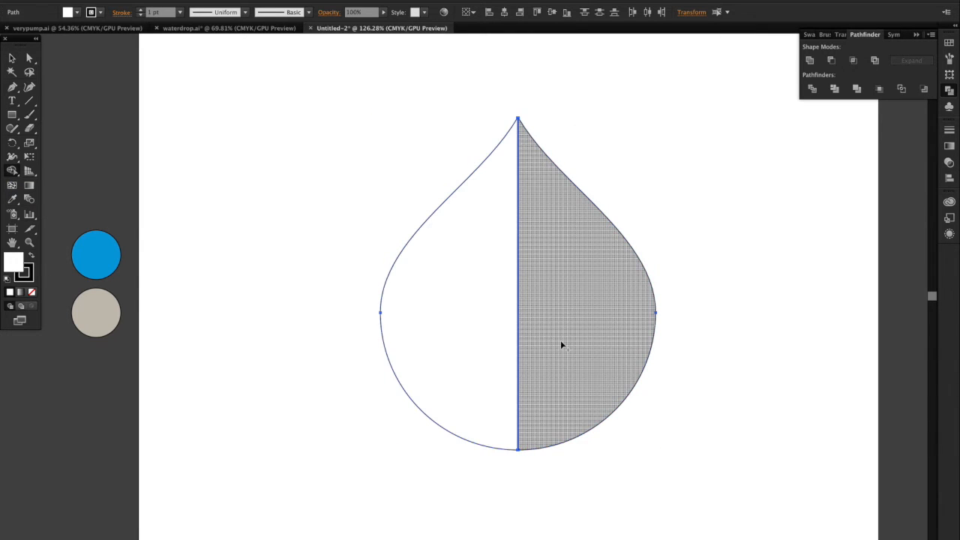
left_click(12, 60)
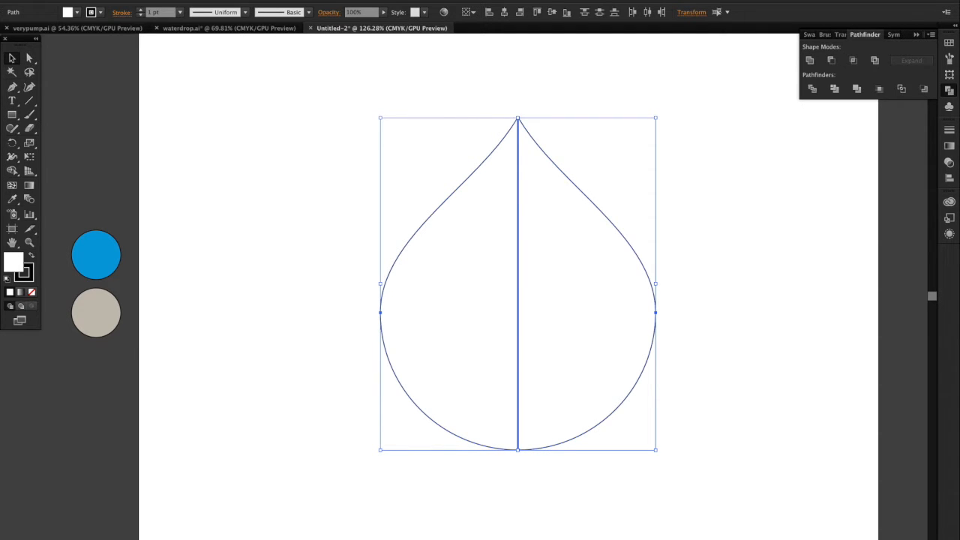
left_click(154, 0)
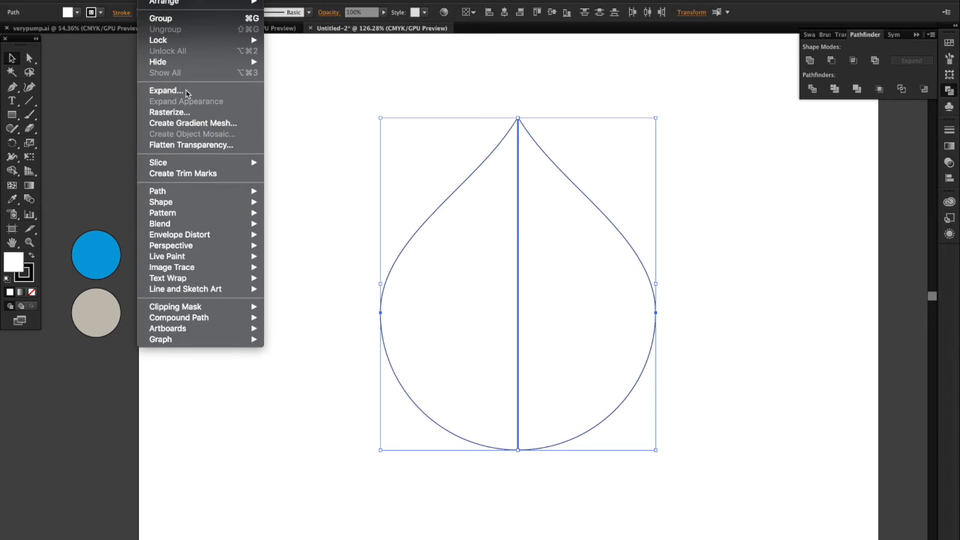
left_click(189, 91)
left_click(92, 198)
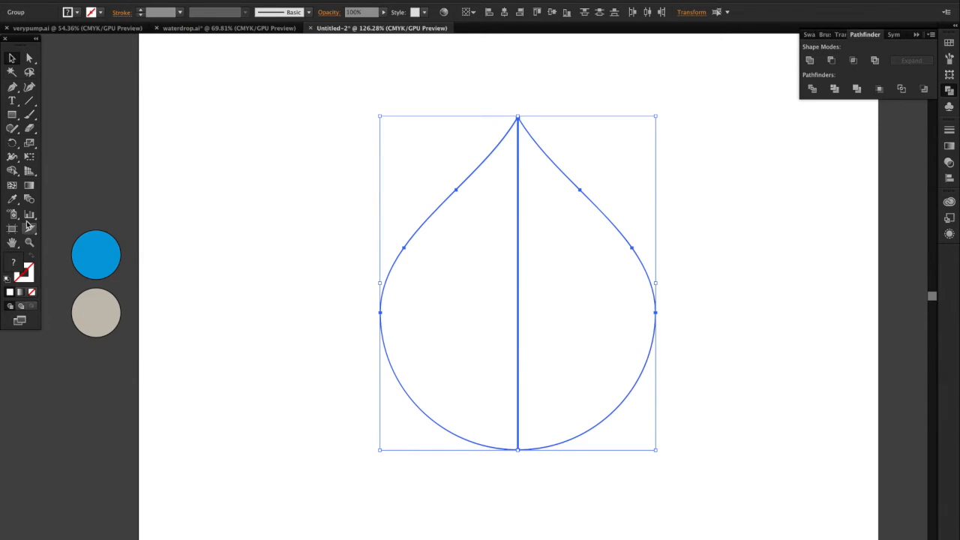
Step: Merge the two halves of the drop into a single shape with the Shape Builder
left_click(11, 170)
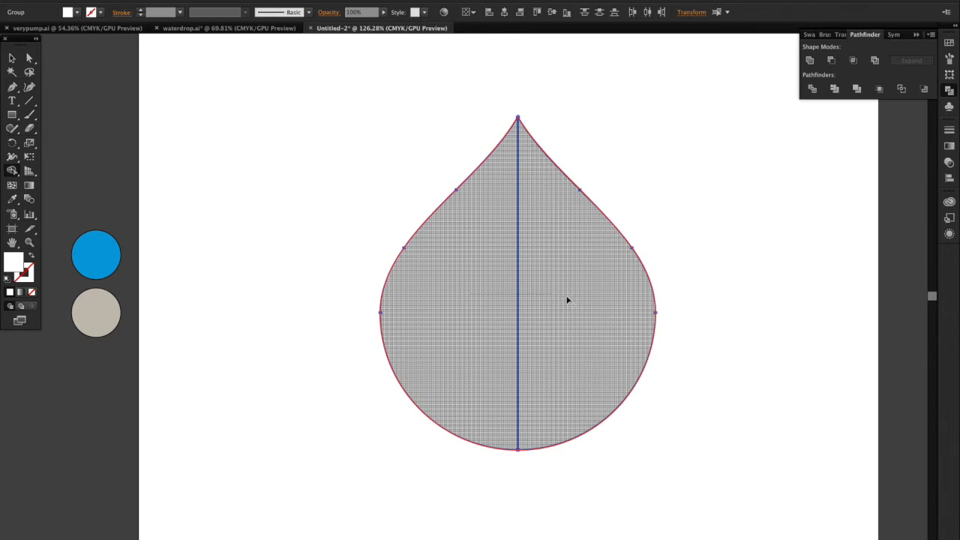
left_click_drag(542, 299, 583, 303)
left_click(12, 59)
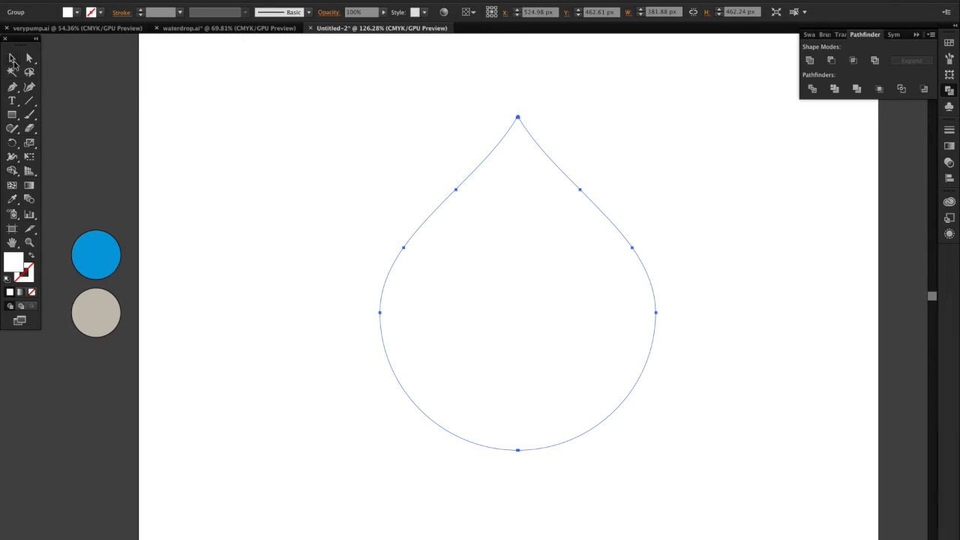
Step: Give the merged drop a black outline and deselect it
left_click(101, 14)
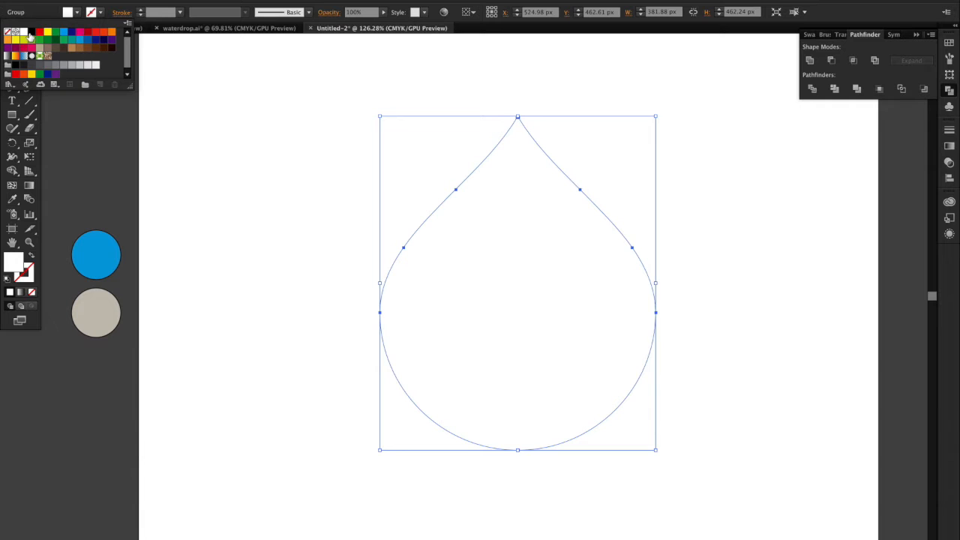
left_click(30, 34)
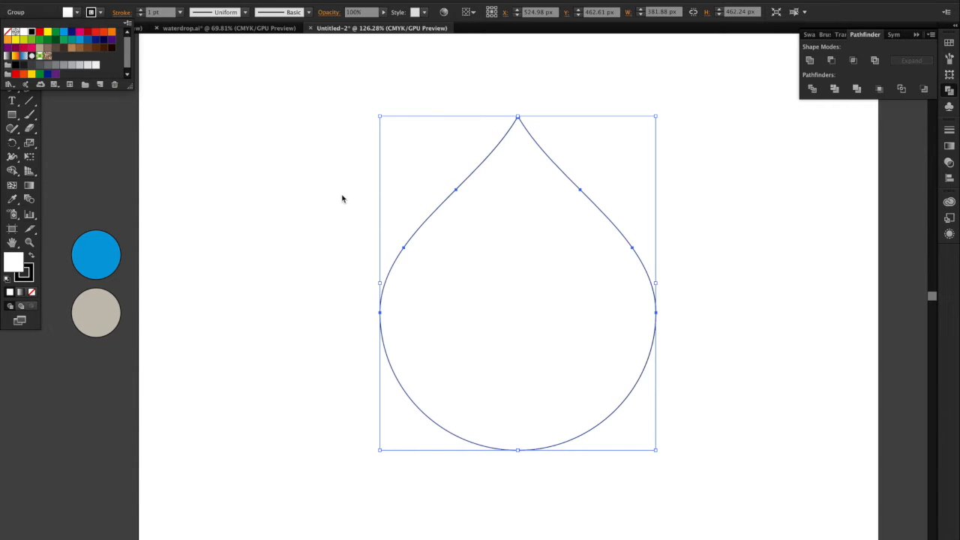
left_click(344, 240)
left_click(355, 401)
scroll(356, 402, "down", 2)
scroll(356, 402, "right", 3)
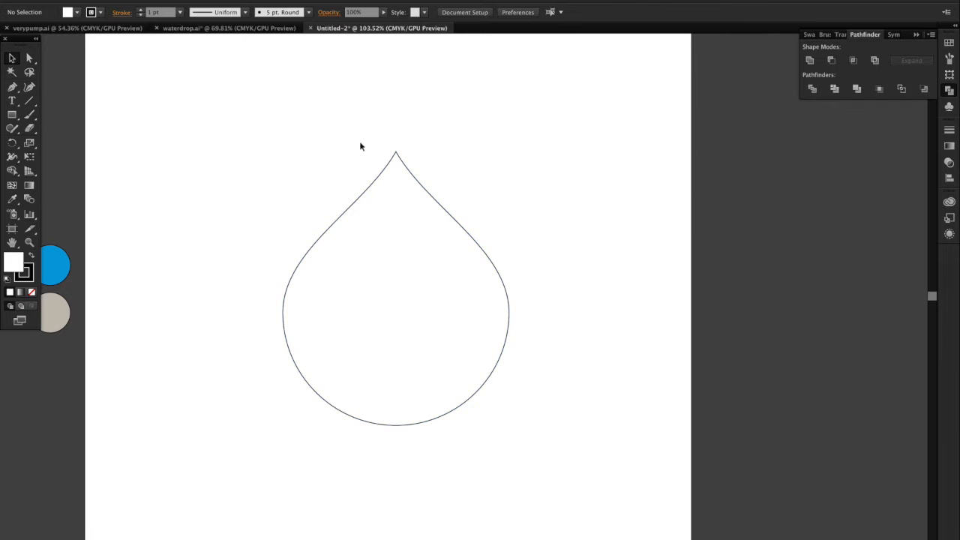
Step: Convert the anchor point at the left of the drop's tip to a corner and back to smooth, and deselect the drop
left_click(29, 58)
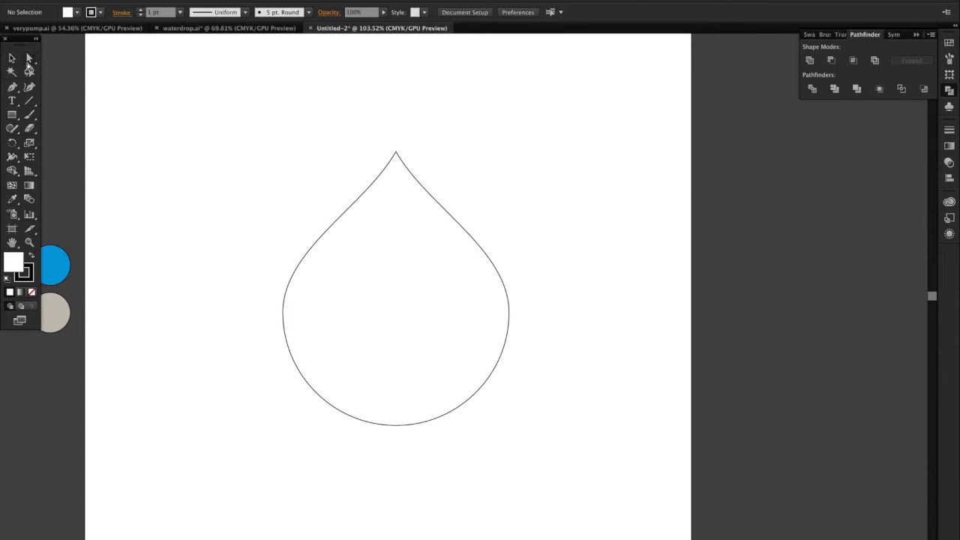
left_click(394, 155)
scroll(397, 196, "up", 4)
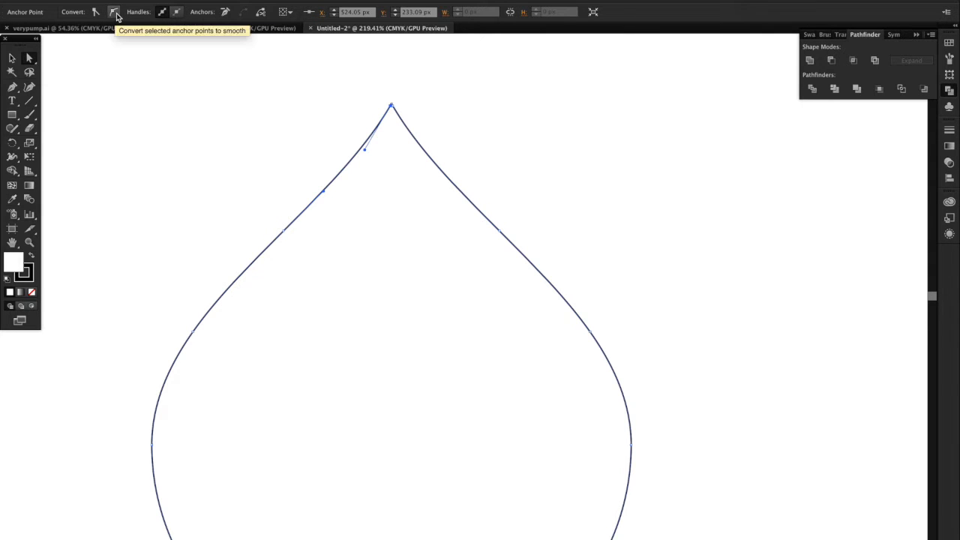
scroll(399, 106, "up", 8)
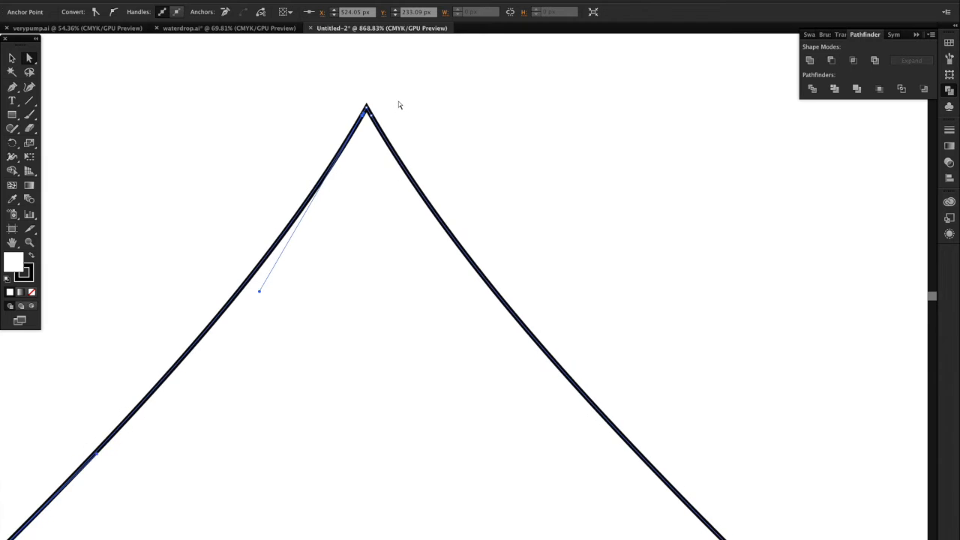
left_click(93, 13)
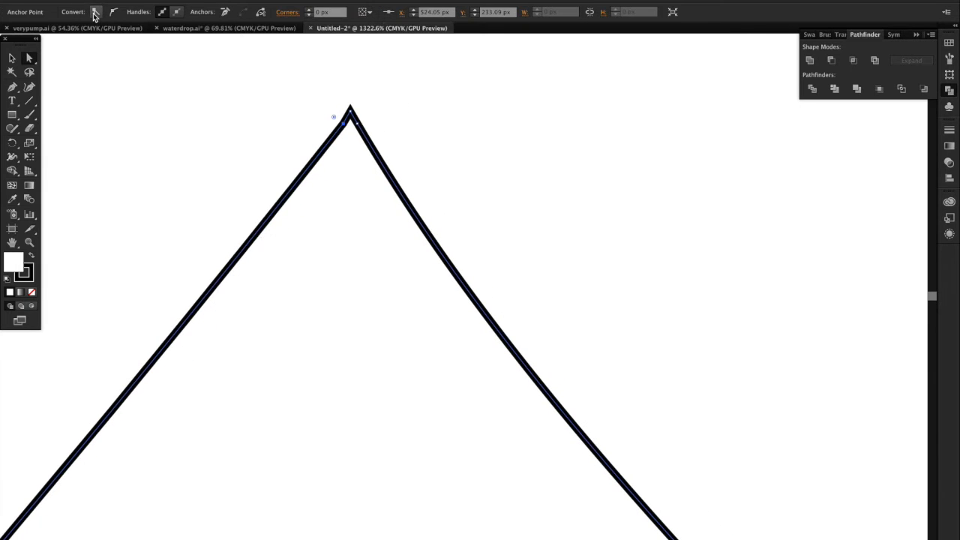
left_click(113, 13)
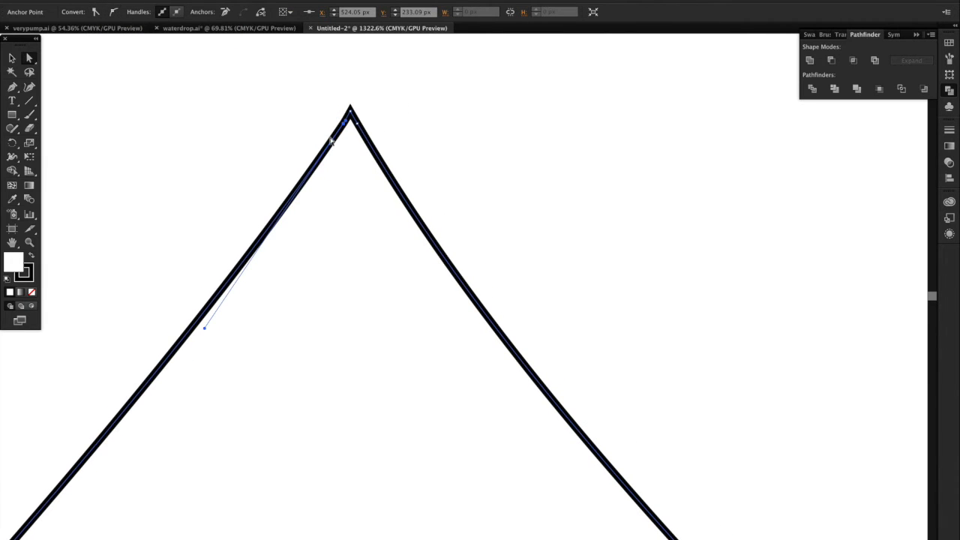
scroll(341, 168, "down", 10)
scroll(340, 168, "down", 2)
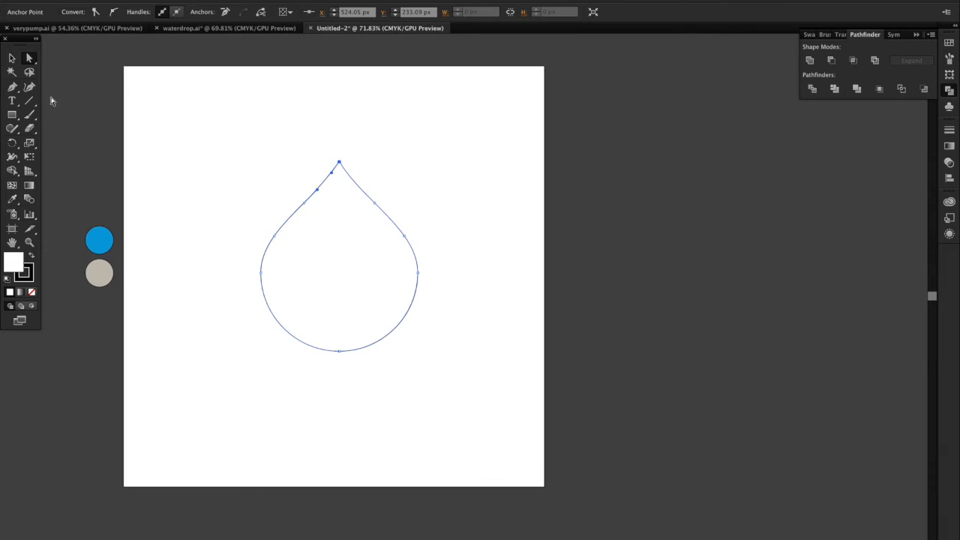
left_click(12, 58)
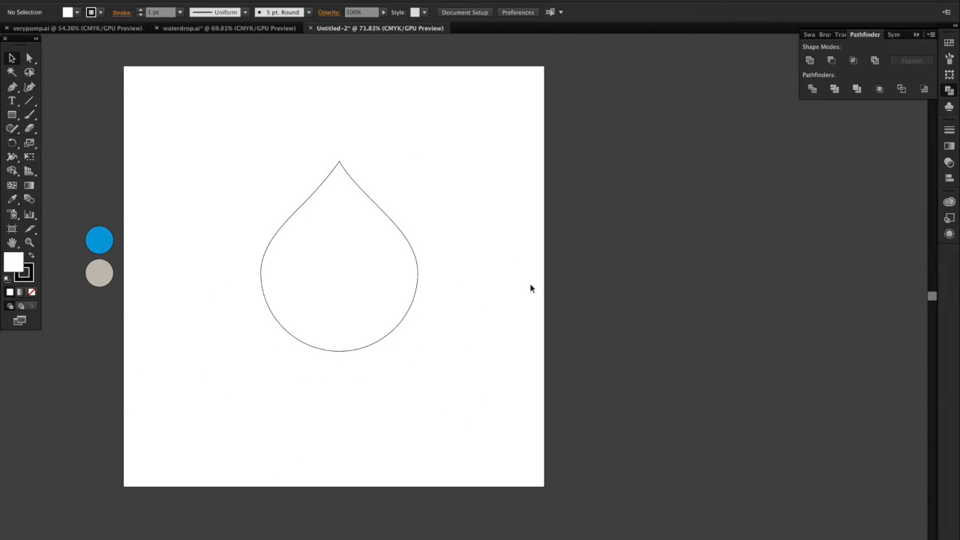
Step: Fill the drop with the blue sampled from the blue reference circle and deselect it
left_click(349, 294)
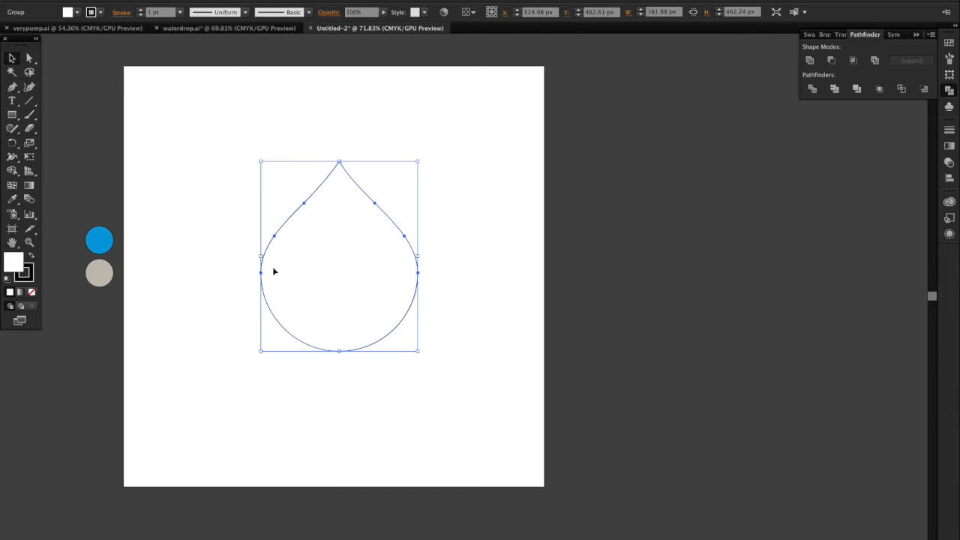
left_click(12, 199)
left_click(99, 240)
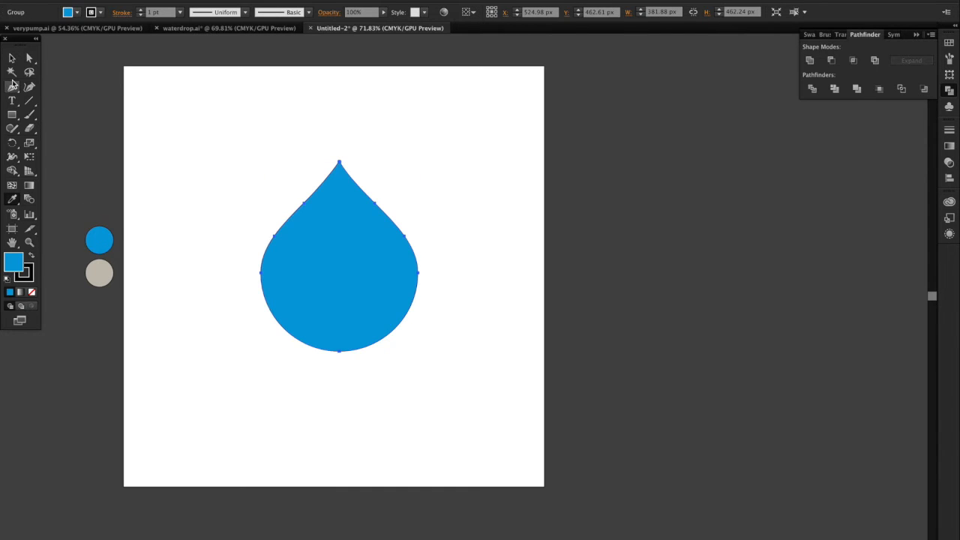
left_click(12, 58)
left_click(133, 152)
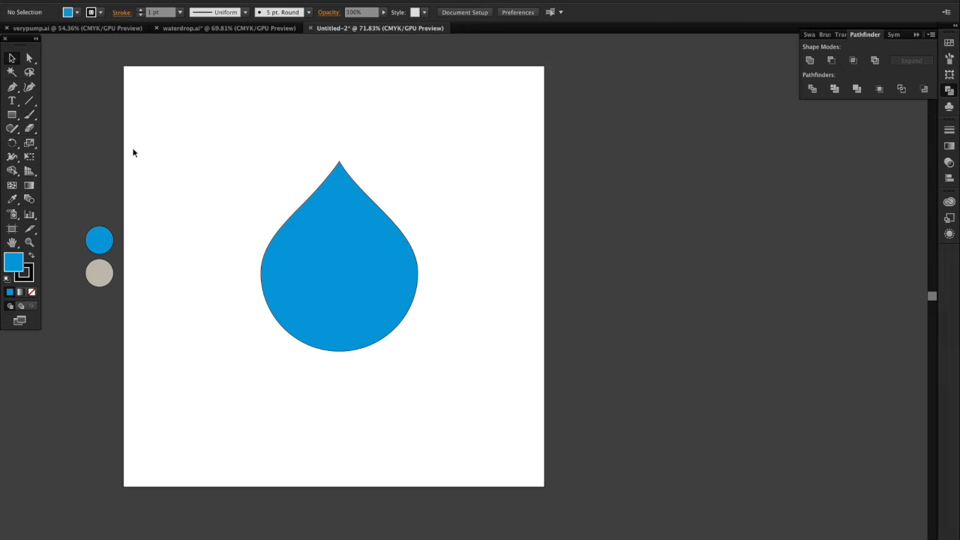
Step: Draw a closed polygon with the Pen tool covering the drop's left half, with its straight edge on the drop's vertical centre line
left_click(12, 87)
left_click(339, 152)
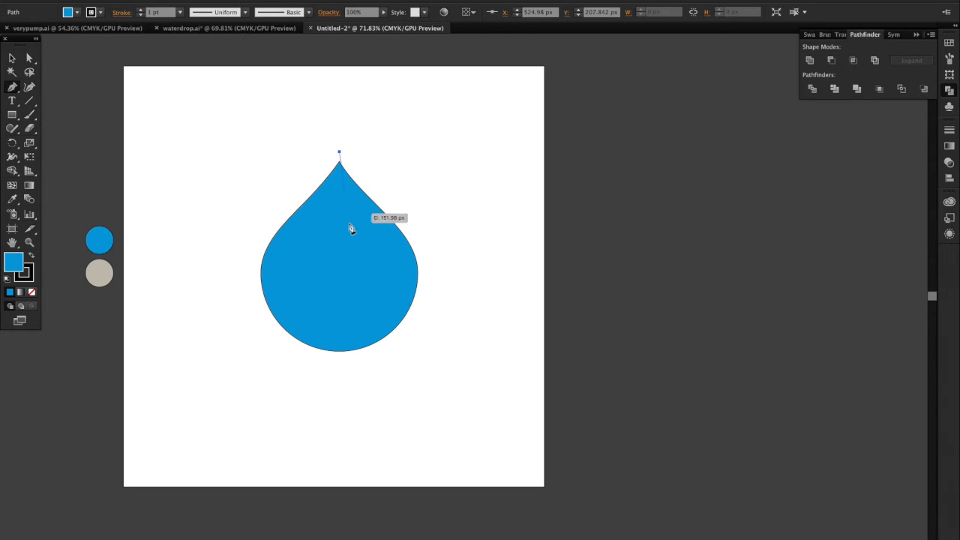
left_click(347, 381, "shift")
left_click(205, 294)
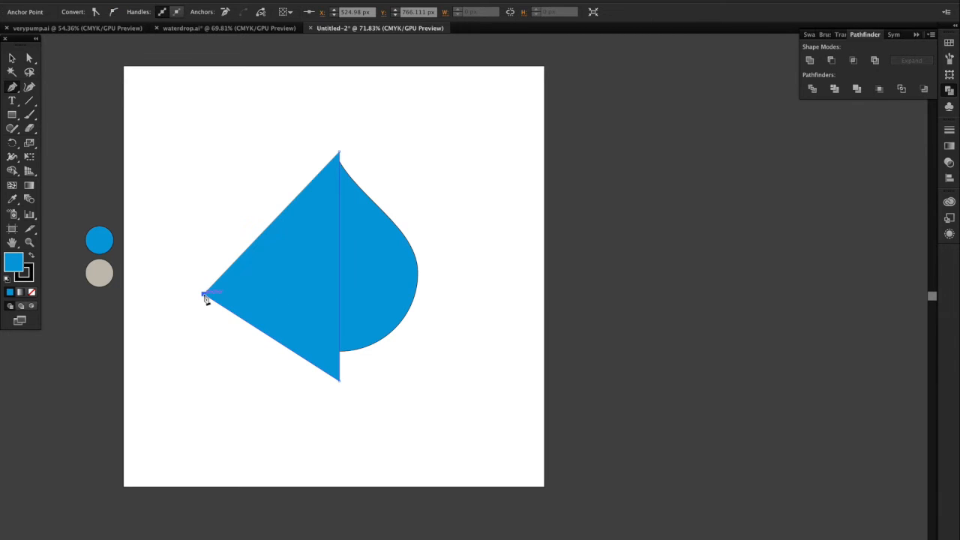
left_click(241, 129)
left_click(339, 152)
Step: Select the polygon and the drop, and remove the part outside the drop with the Shape Builder to leave a separate left half
left_click(12, 58)
left_click(241, 206)
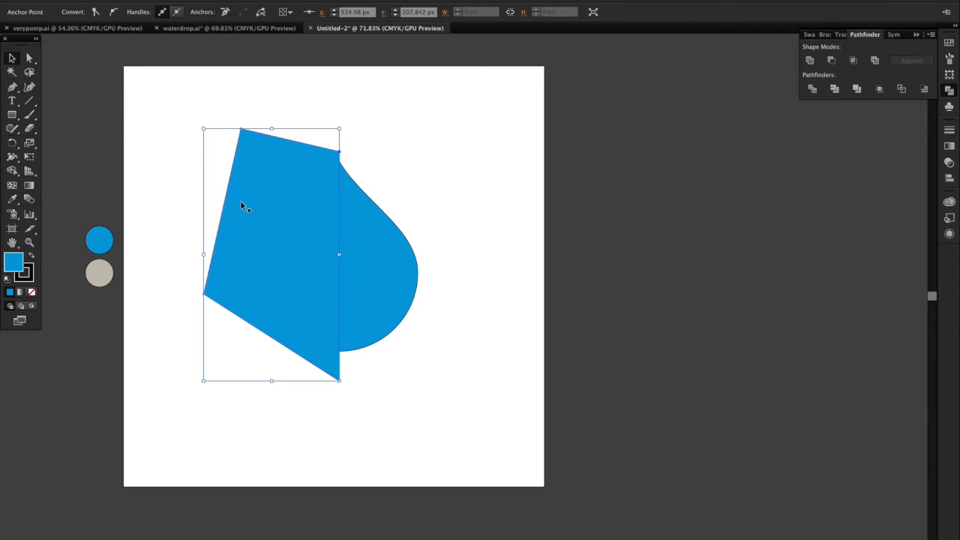
left_click(414, 291, "shift")
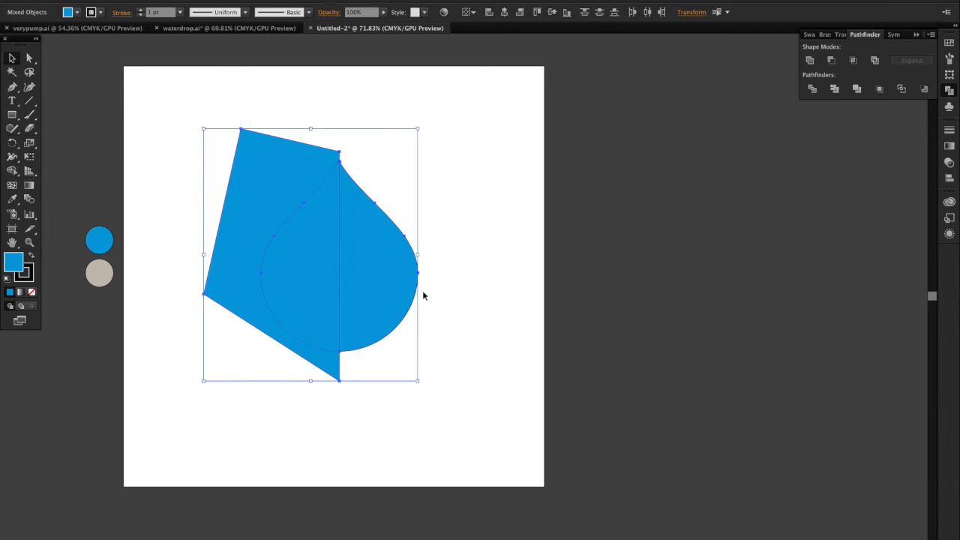
left_click(15, 172)
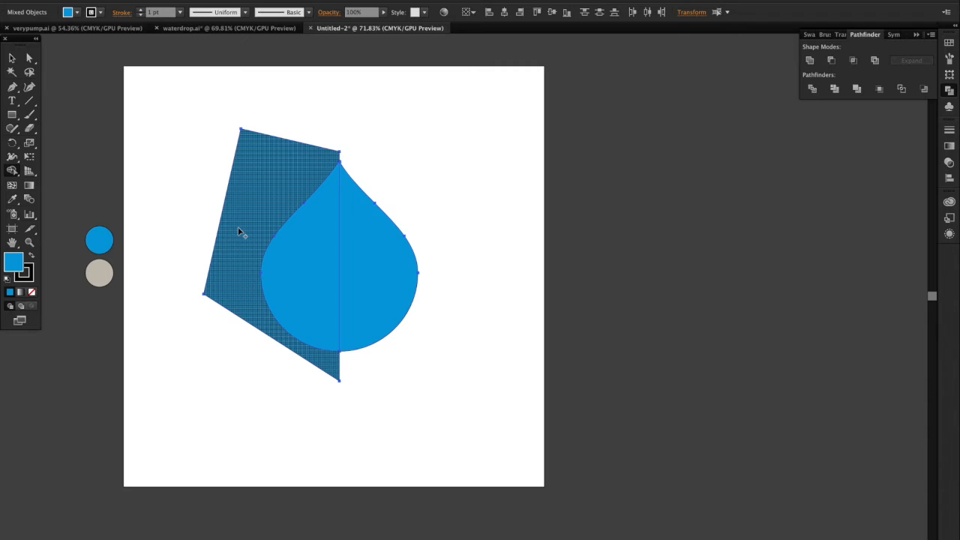
left_click(239, 231, "alt")
left_click(12, 58)
left_click(224, 205)
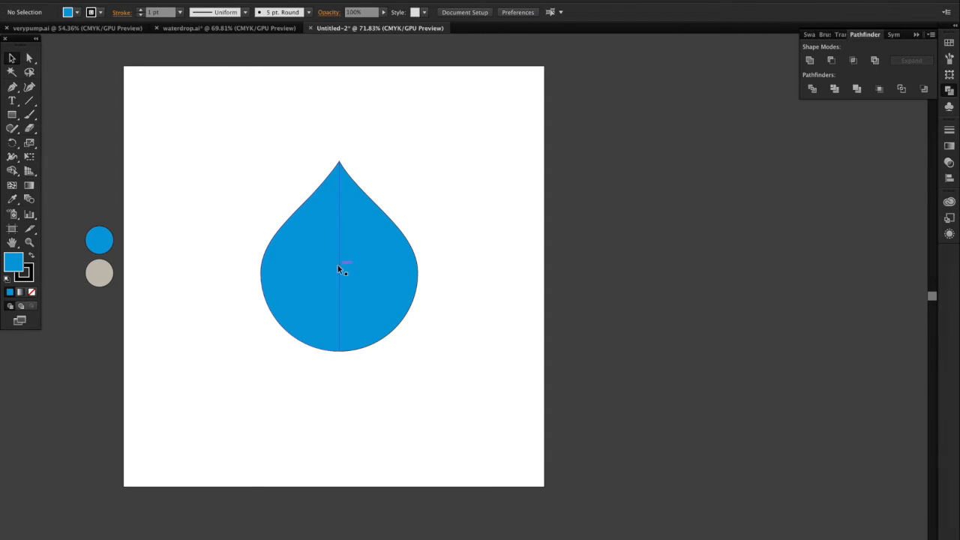
Step: Bend the left half's straight inner edge outward to the left with the Curvature tool to form a crescent along the drop's side
left_click(343, 289)
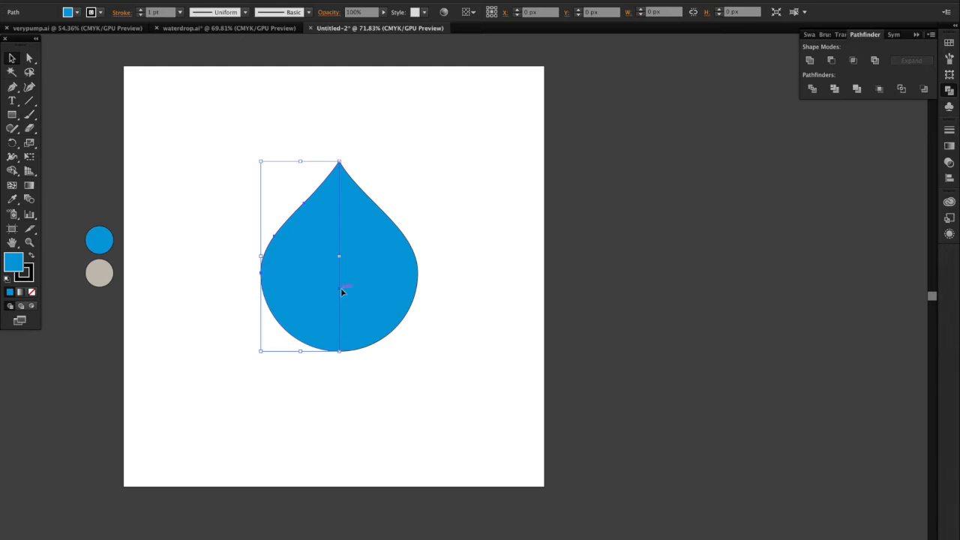
left_click(29, 87)
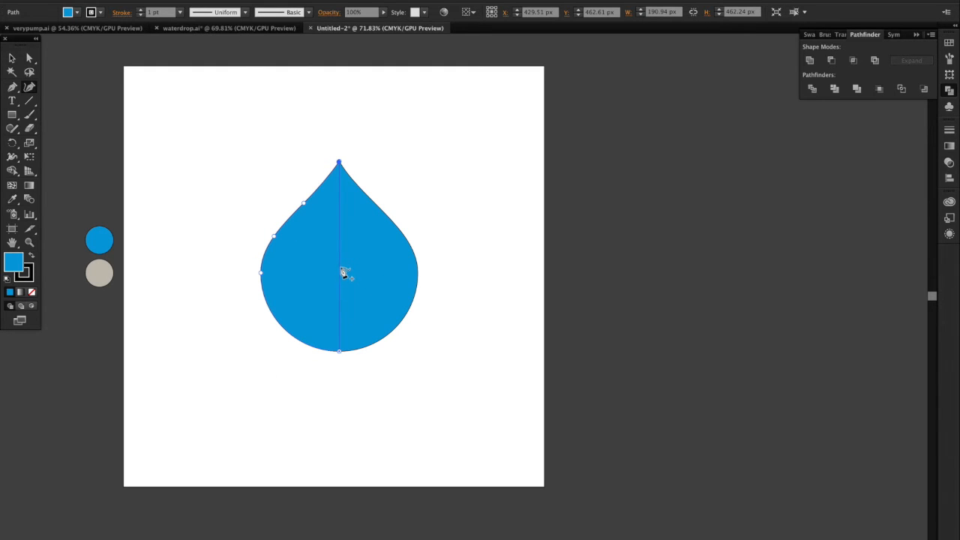
left_click_drag(341, 274, 318, 339)
left_click(12, 58)
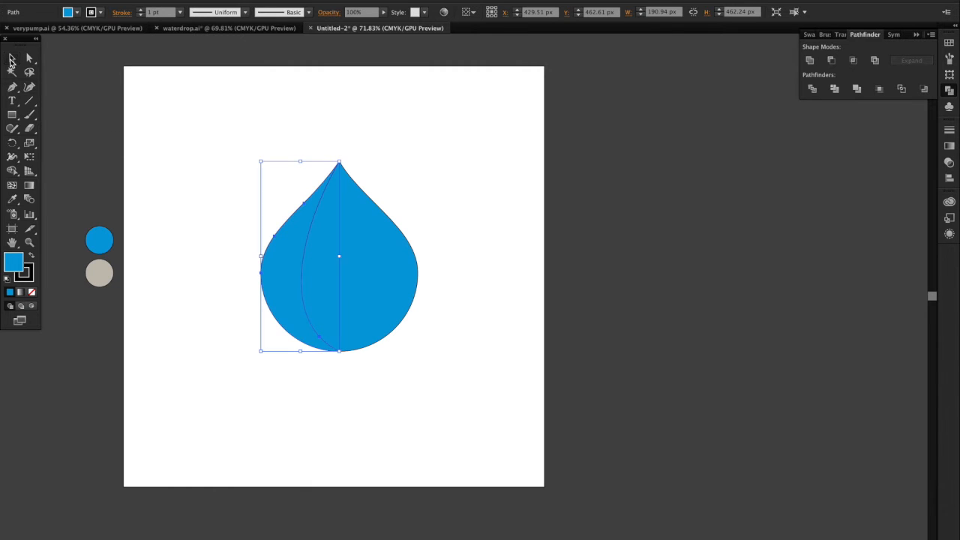
Step: Try a white outline on the left crescent and set it back to black
left_click(246, 205)
left_click(291, 277)
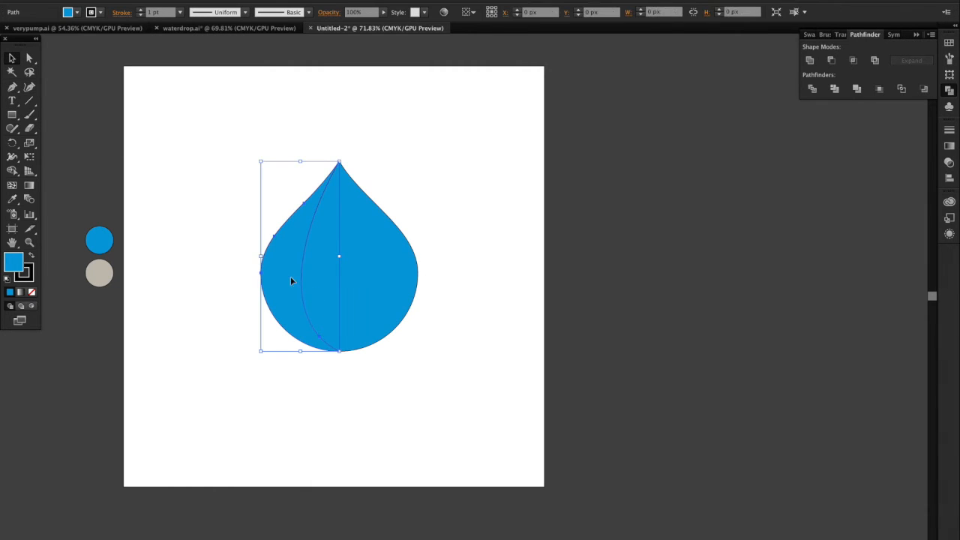
left_click(101, 13)
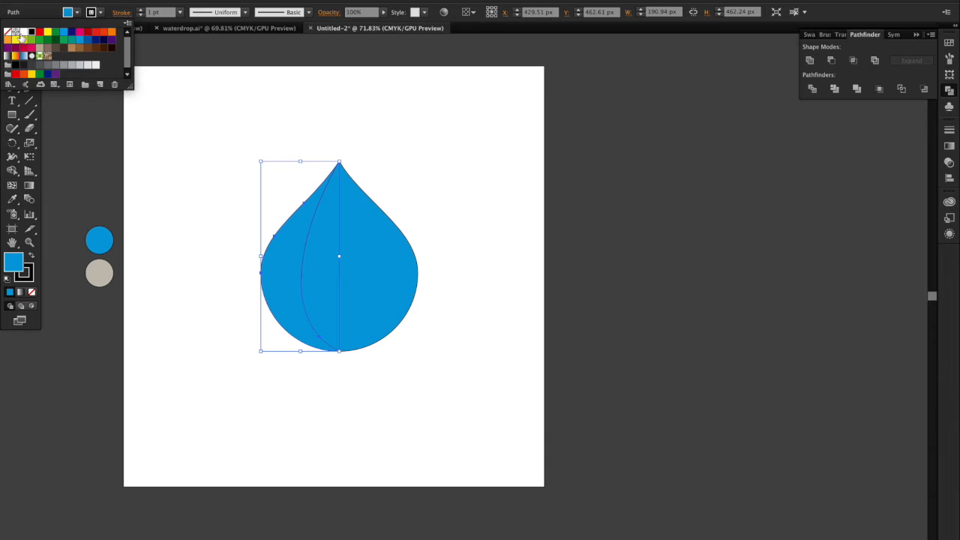
left_click(24, 33)
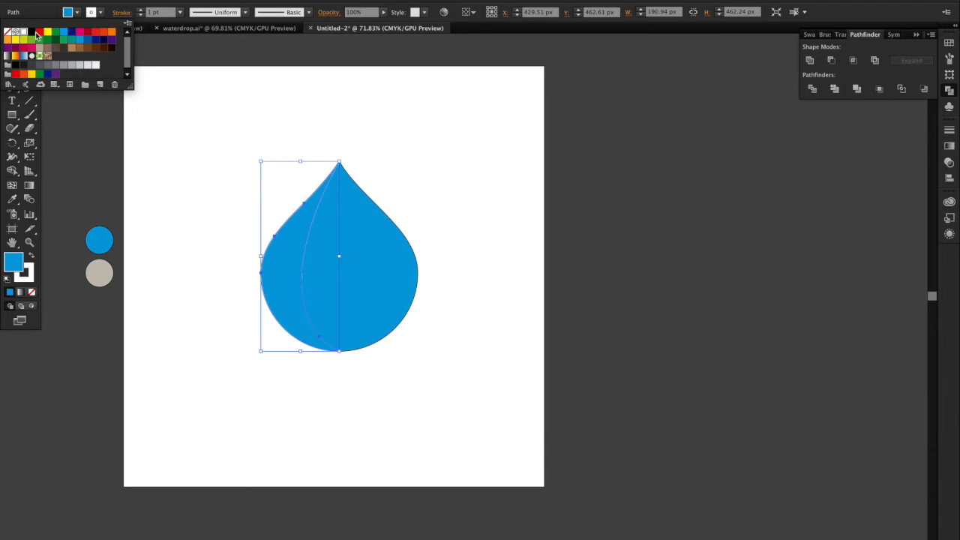
left_click(35, 34)
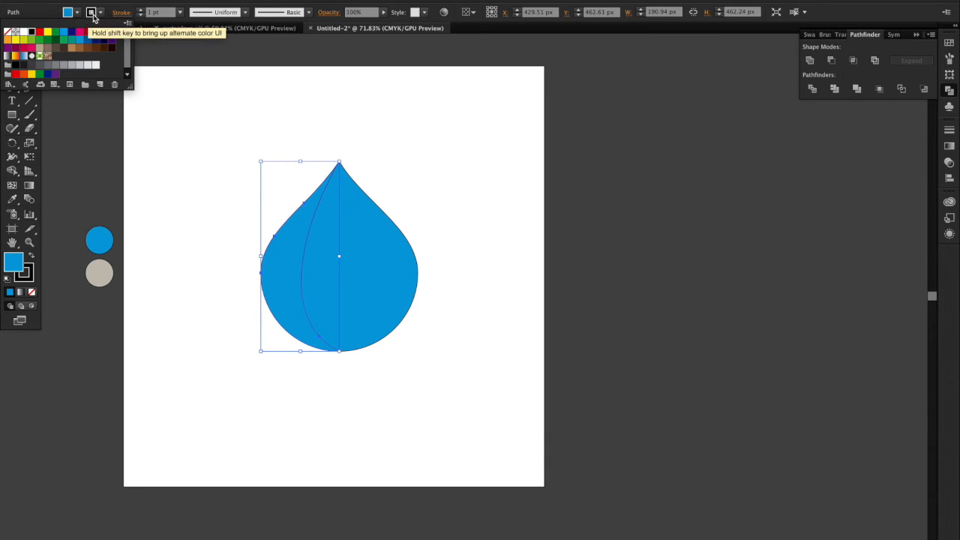
Step: Remove the left crescent's outline and fill the shape with black
left_click(8, 32)
left_click(78, 12)
left_click(77, 12)
left_click(32, 32)
left_click(90, 13)
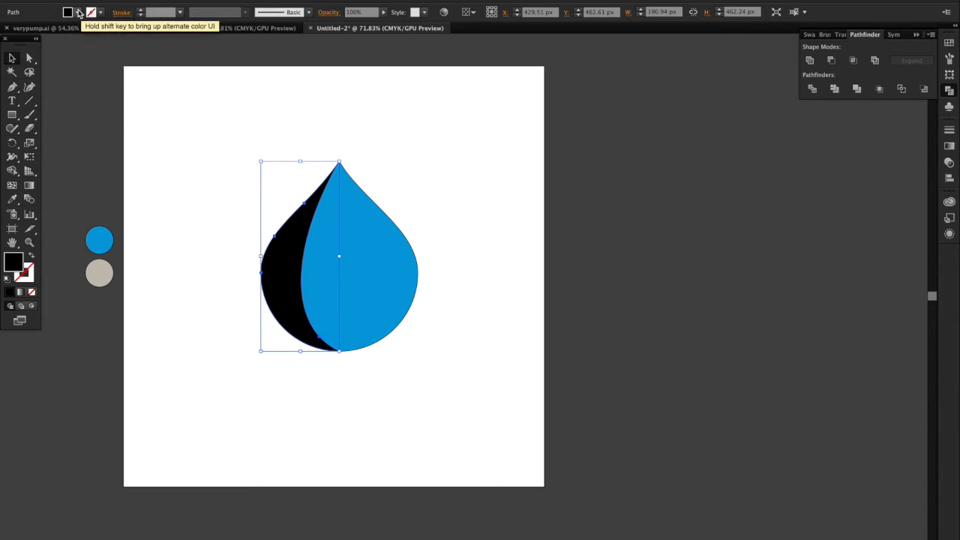
Step: Set the black crescent's opacity to 10% to make it a subtle shadow, and deselect it
left_click(353, 13)
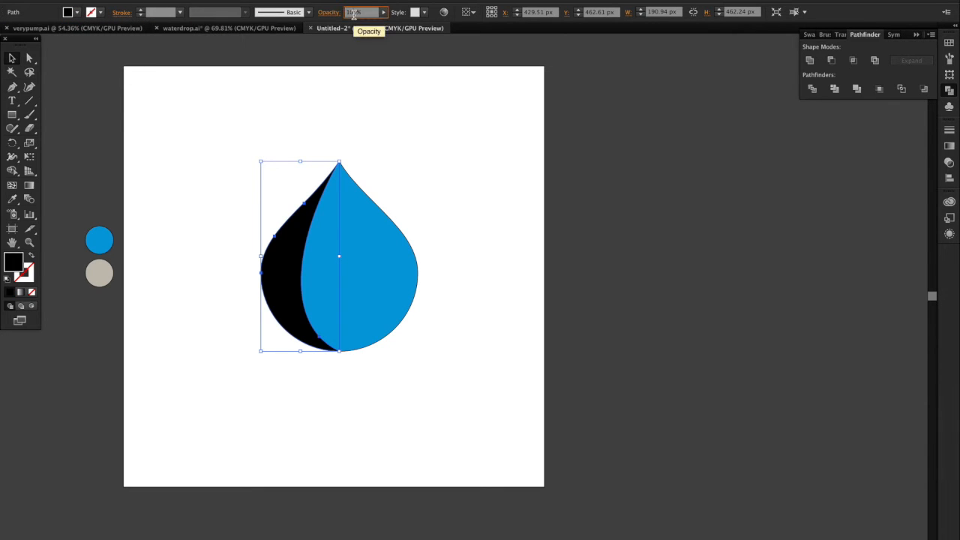
key("Return")
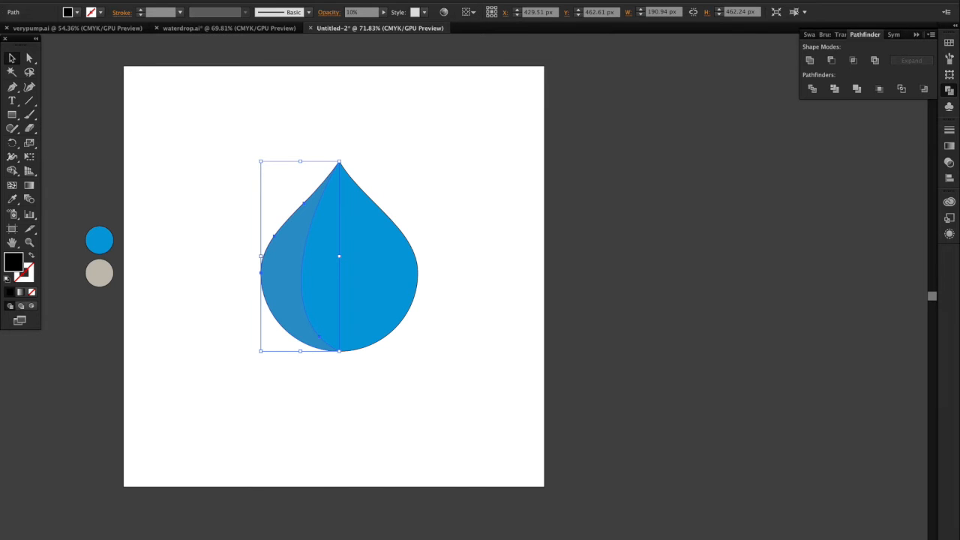
left_click(381, 165)
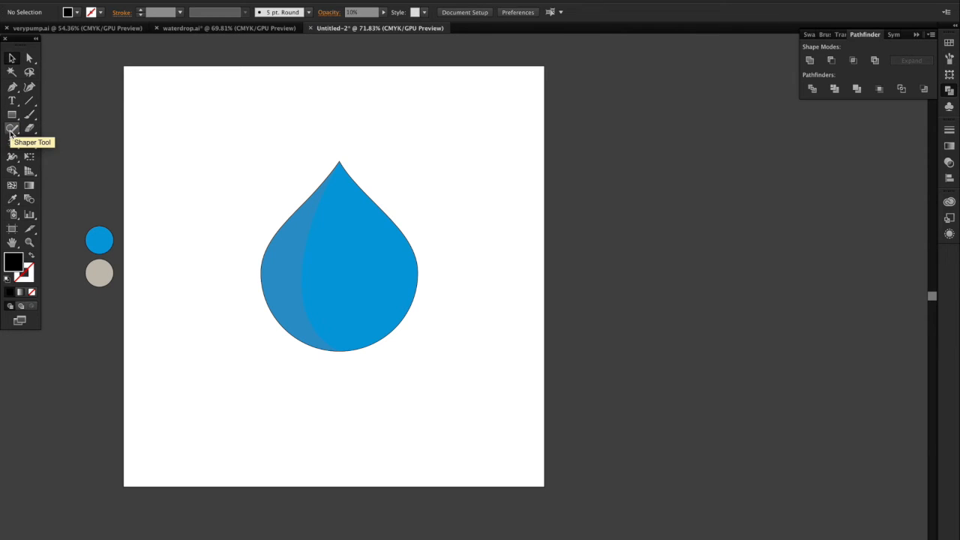
Step: Draw a tilted ellipse of about 100 by 52 px in the upper right part of the drop
left_click_drag(12, 114, 72, 143)
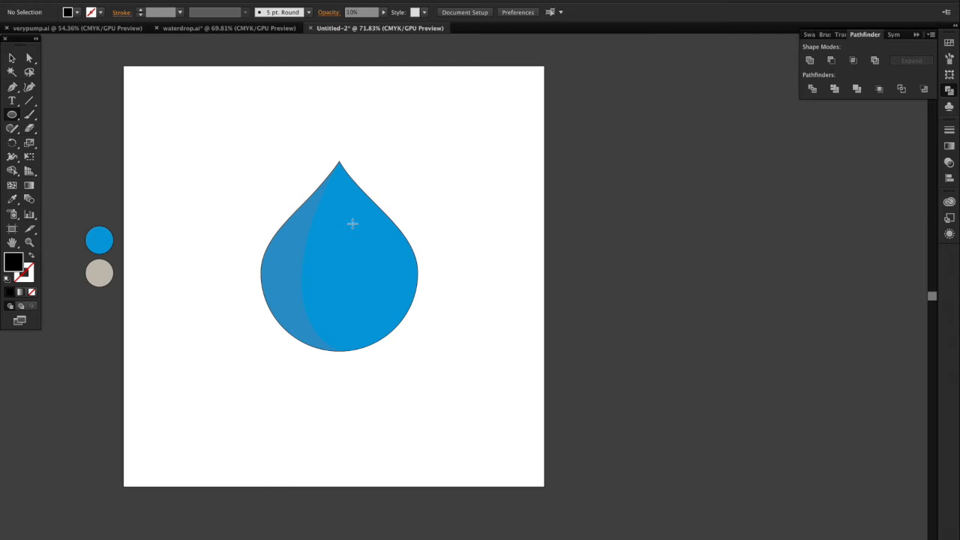
left_click_drag(343, 232, 384, 222)
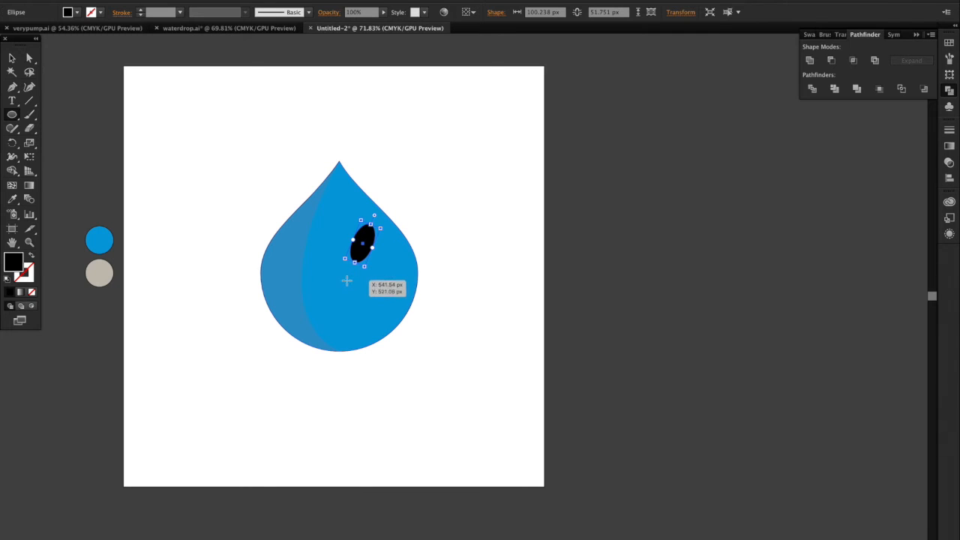
Step: Draw a small circle about 26 px wide below the tilted ellipse, nudge it left and up, and fill it with white
left_click_drag(355, 276, 360, 286)
key("shift+Left")
key("shift+Up")
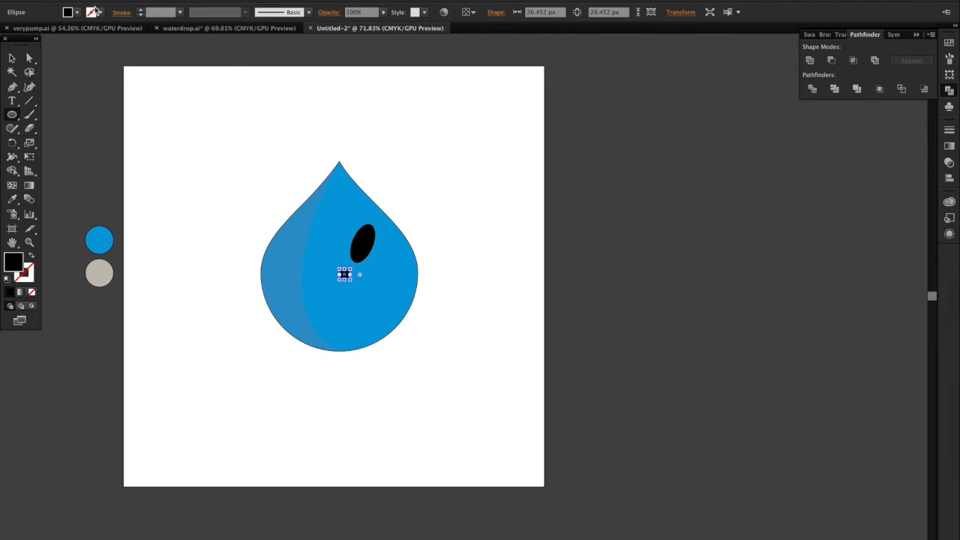
left_click(77, 12)
left_click(21, 31)
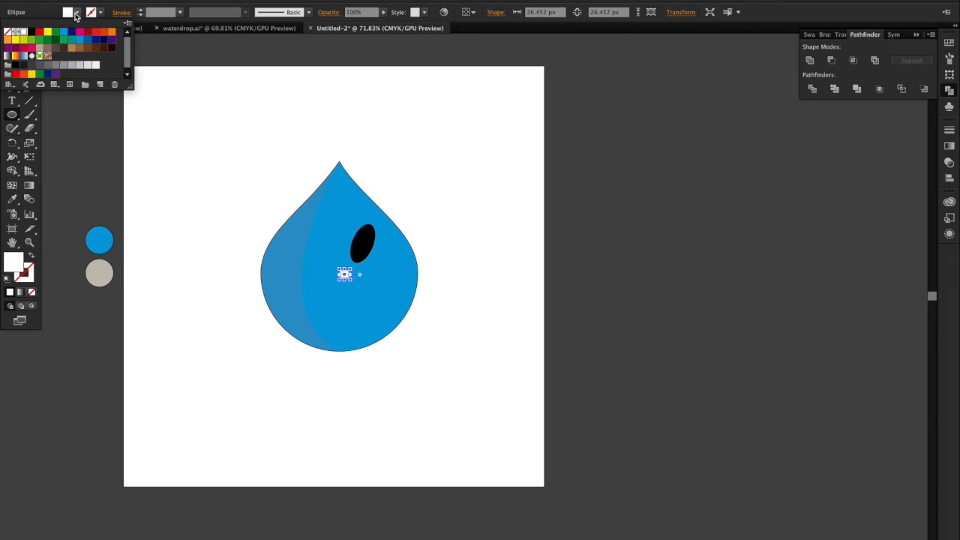
Step: Set the small white circle's opacity to 30% and copy its appearance onto the tilted black ellipse with the Eyedropper
left_click(352, 10)
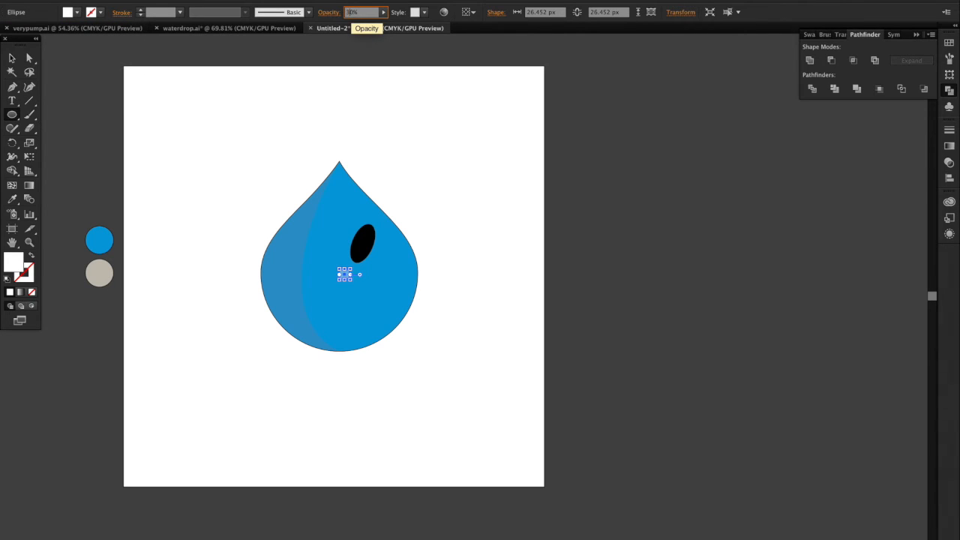
key("Return")
left_click(12, 59)
left_click(363, 242)
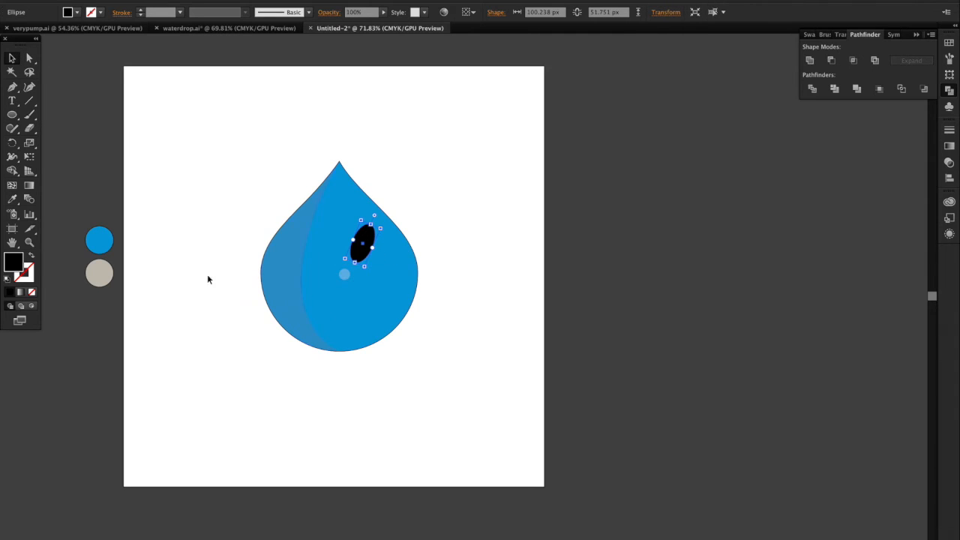
left_click(12, 199)
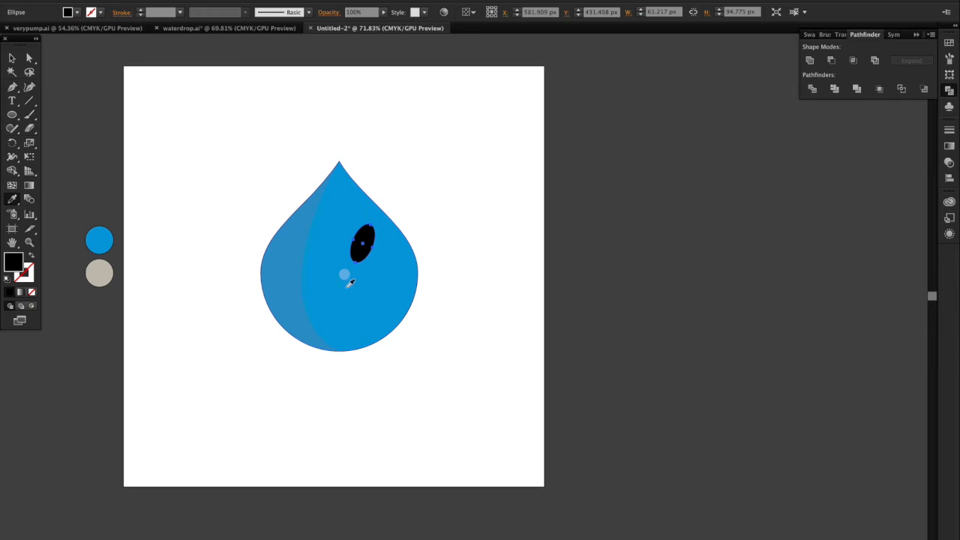
left_click(344, 275)
key("v")
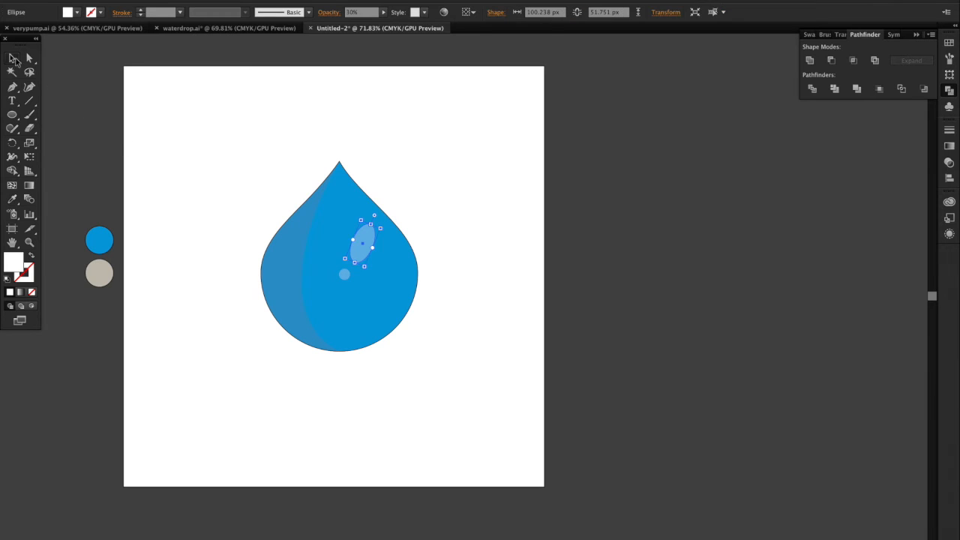
left_click(174, 181)
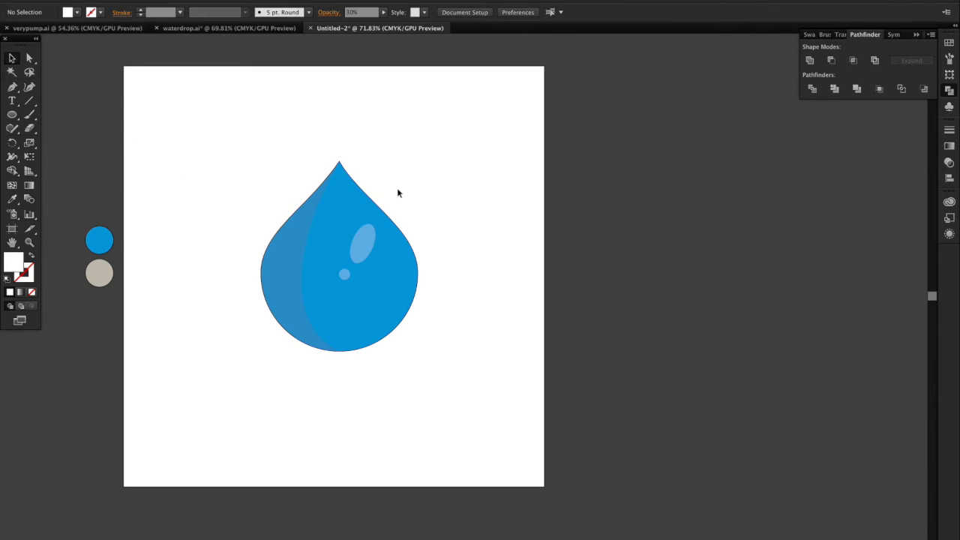
Step: Shift the tilted highlight slightly left and move both highlights down into the lower right part of the drop
left_click(358, 246)
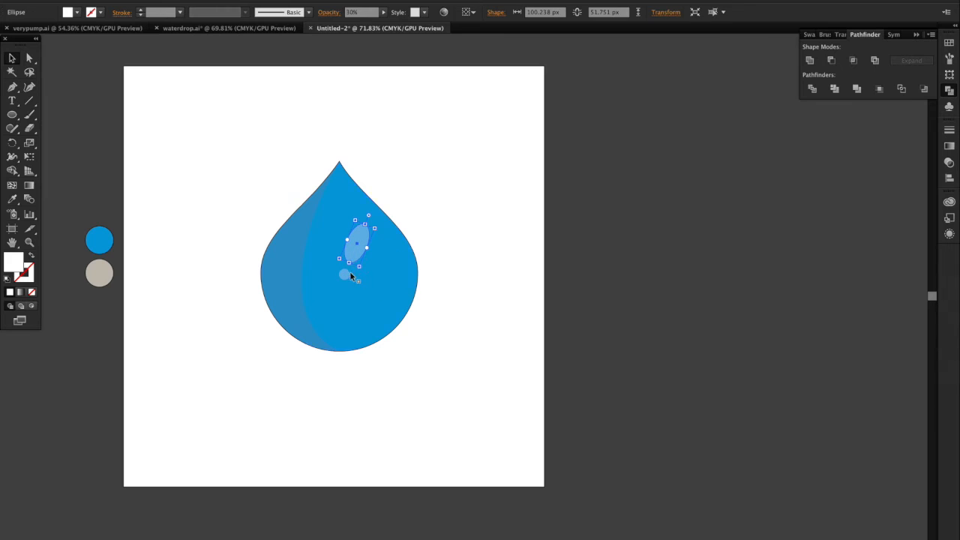
left_click(351, 276, "shift")
left_click_drag(355, 245, 356, 286)
left_click(458, 319)
scroll(458, 319, "down", 3)
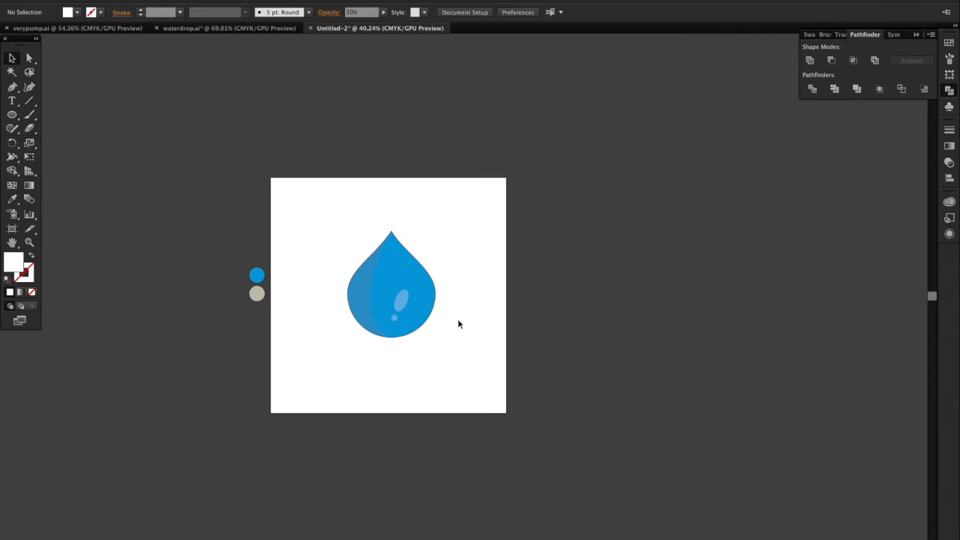
scroll(458, 323, "up", 2)
Step: Duplicate the blue drop shape toward the artboard's lower right and remove the copy's fill, keeping only its outline
left_click(402, 272)
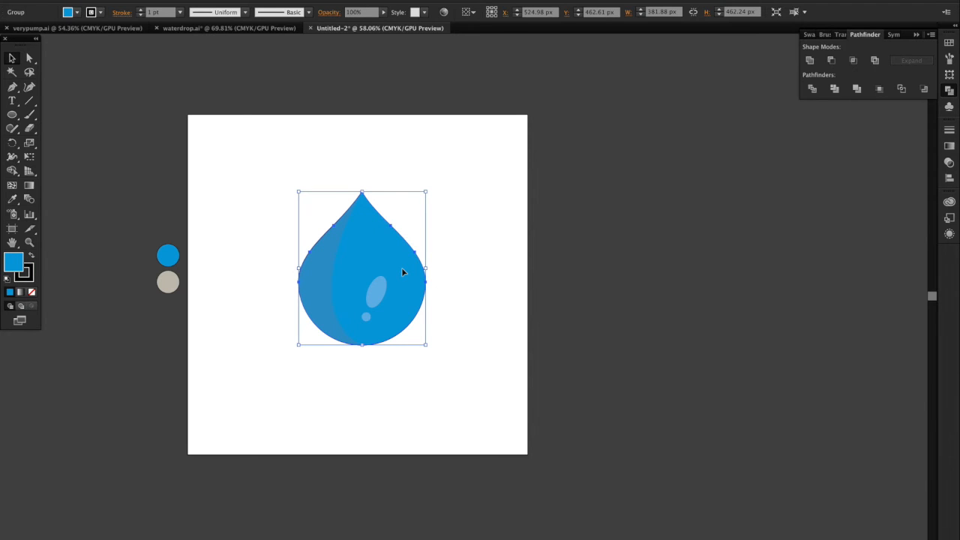
left_click_drag(402, 272, 493, 373)
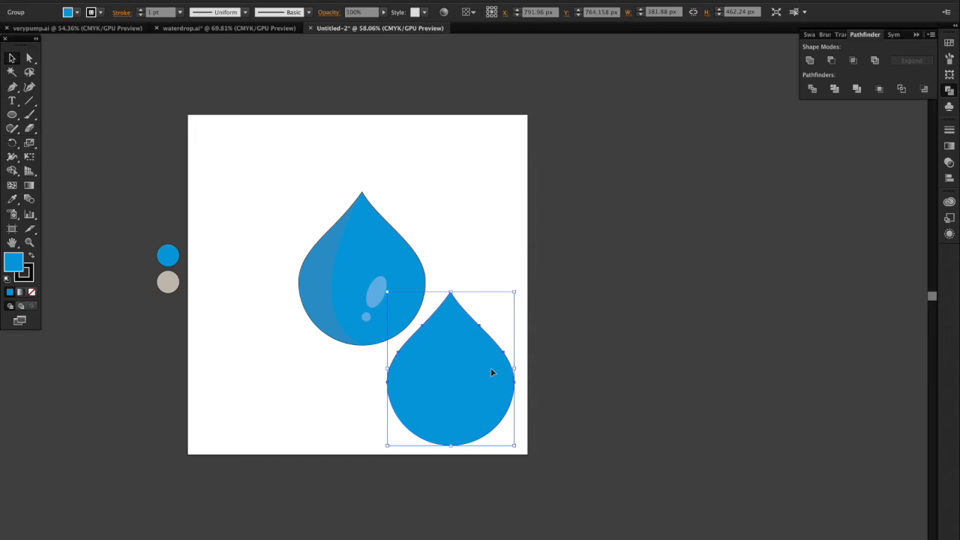
left_click(76, 14)
left_click(11, 37)
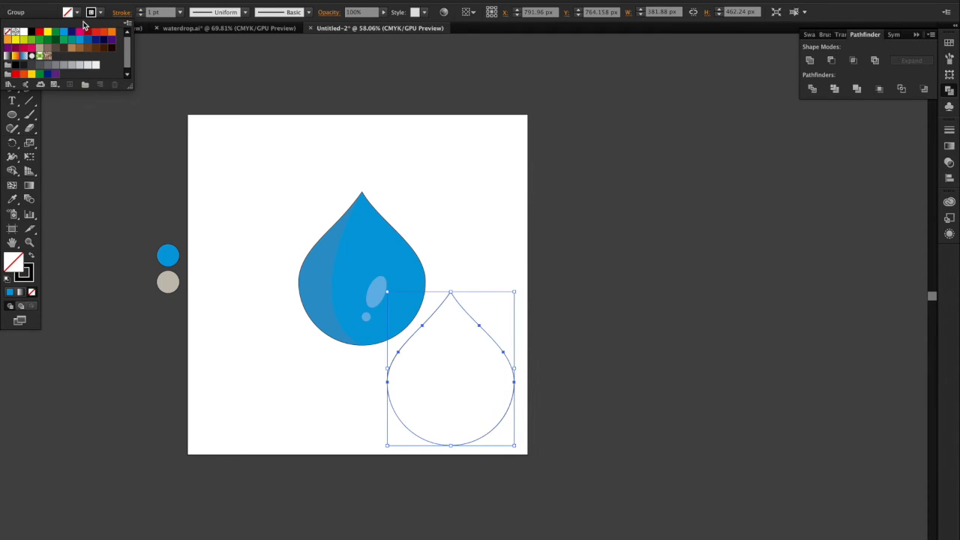
left_click(81, 17)
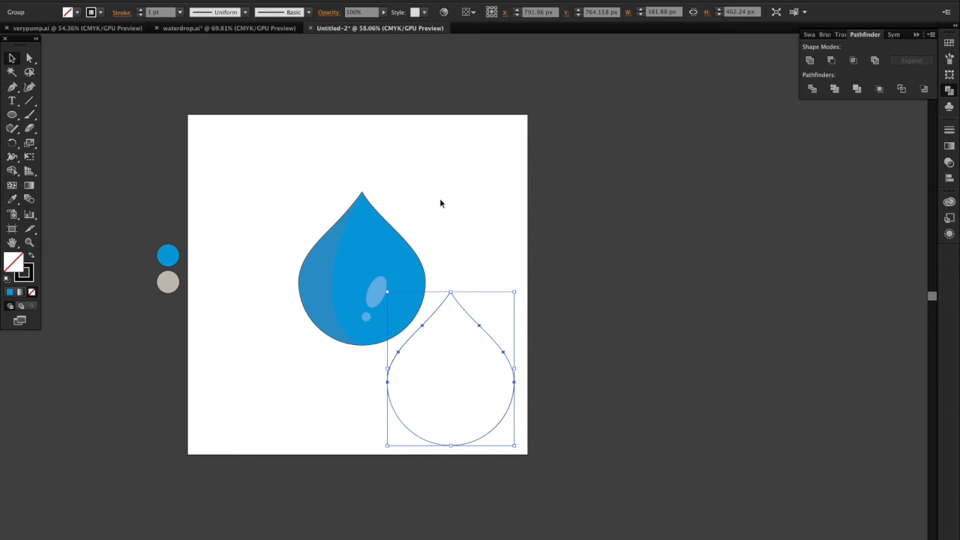
Step: Delete the anchor point on the upper left edge of the outlined drop copy to open its path
left_click(440, 203)
left_click(452, 293)
left_click(30, 57)
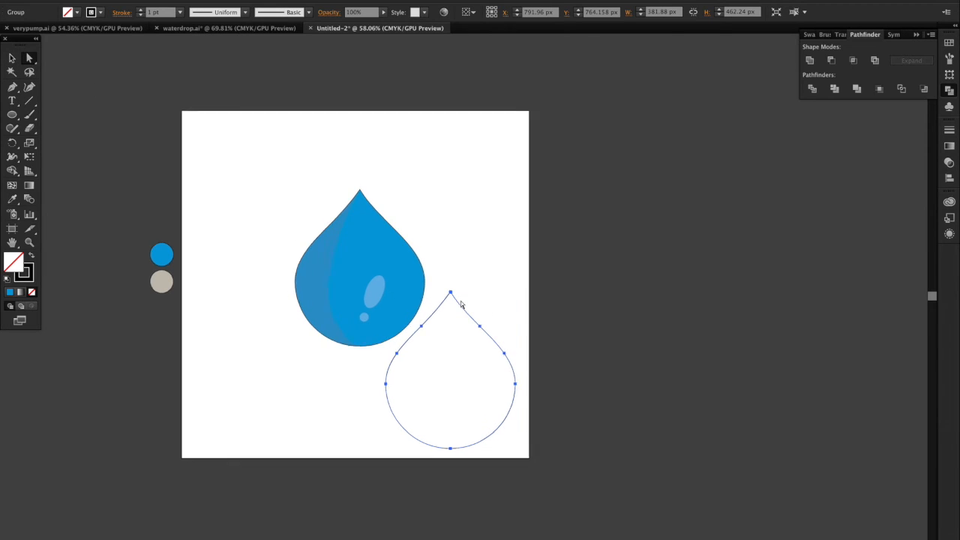
scroll(461, 304, "up", 2)
left_click(445, 288)
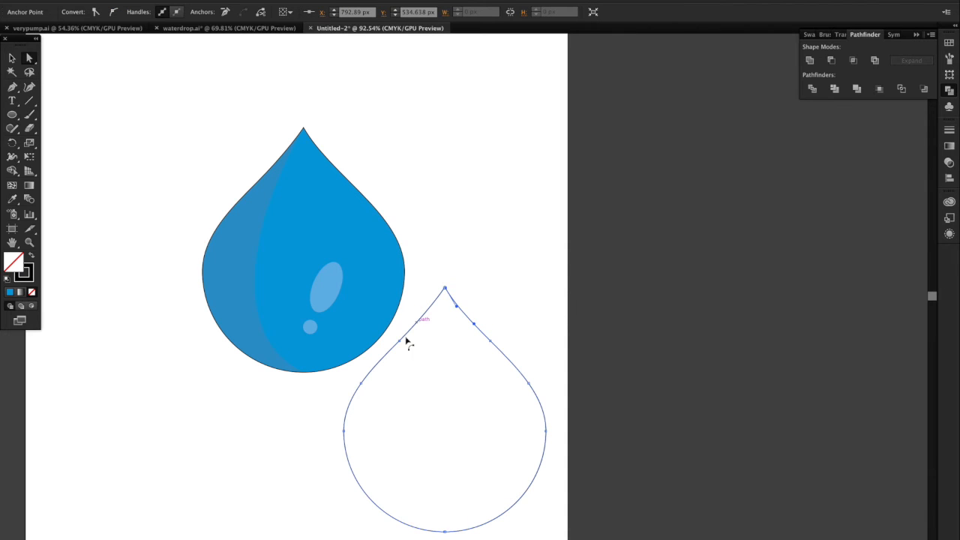
left_click(399, 341)
key("Delete")
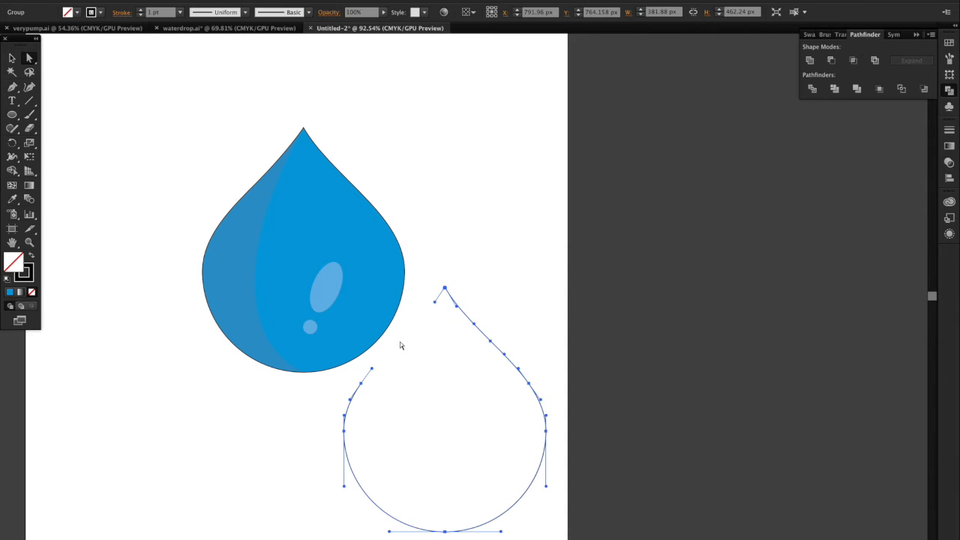
left_click(445, 288)
key("Delete")
Step: Delete the remaining left side of the outlined copy and its stray anchor point, keeping only the right half curve
left_click_drag(402, 353, 457, 406)
left_click_drag(332, 392, 413, 503)
key("Delete")
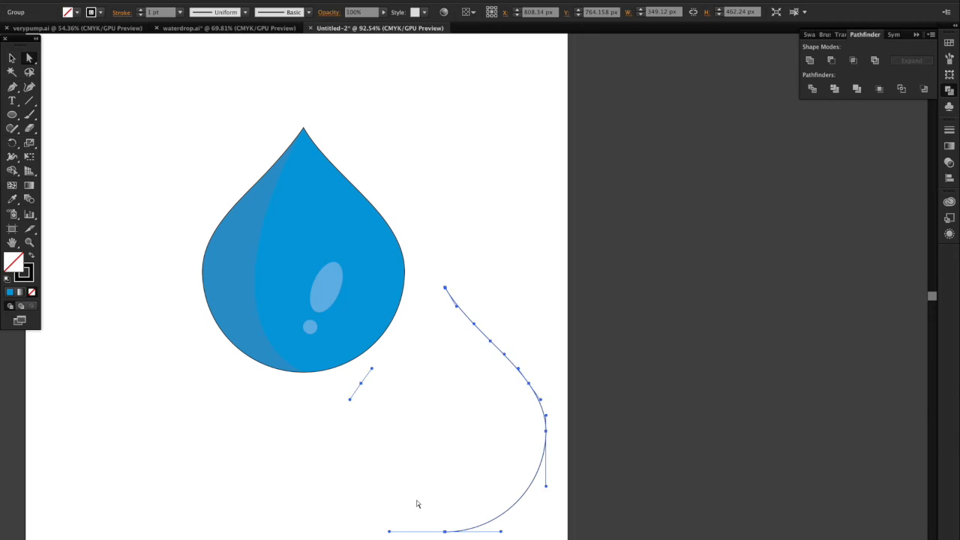
scroll(367, 327, "down", 2)
left_click(363, 312)
key("Delete")
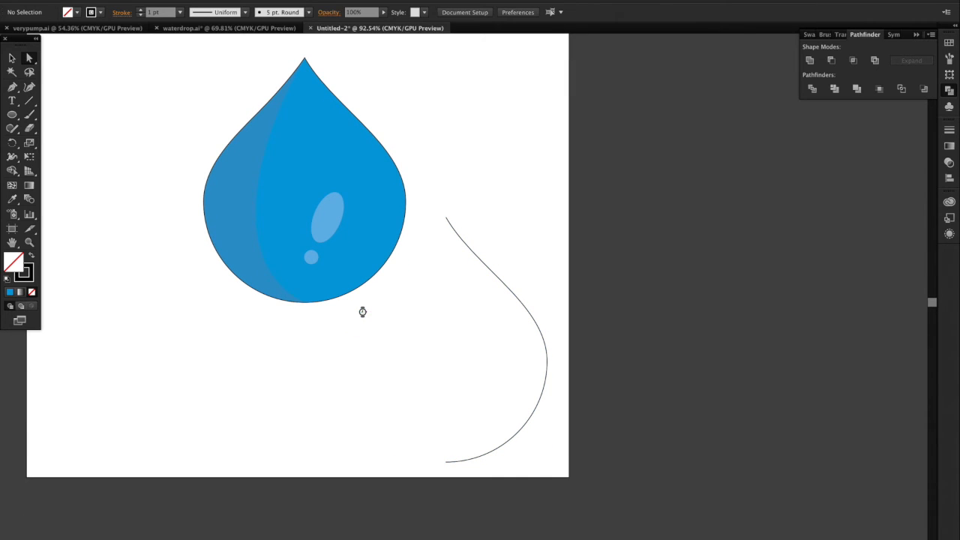
left_click(452, 461)
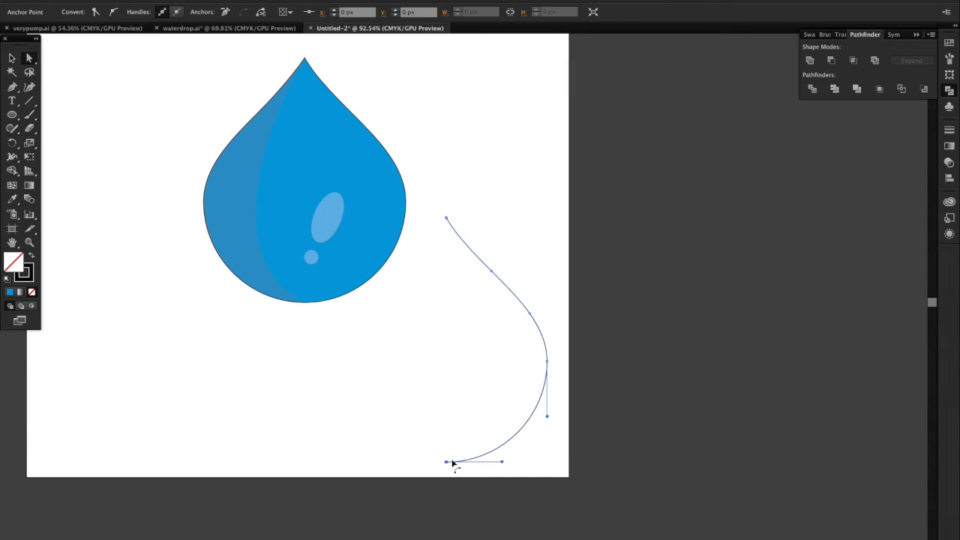
key("Delete")
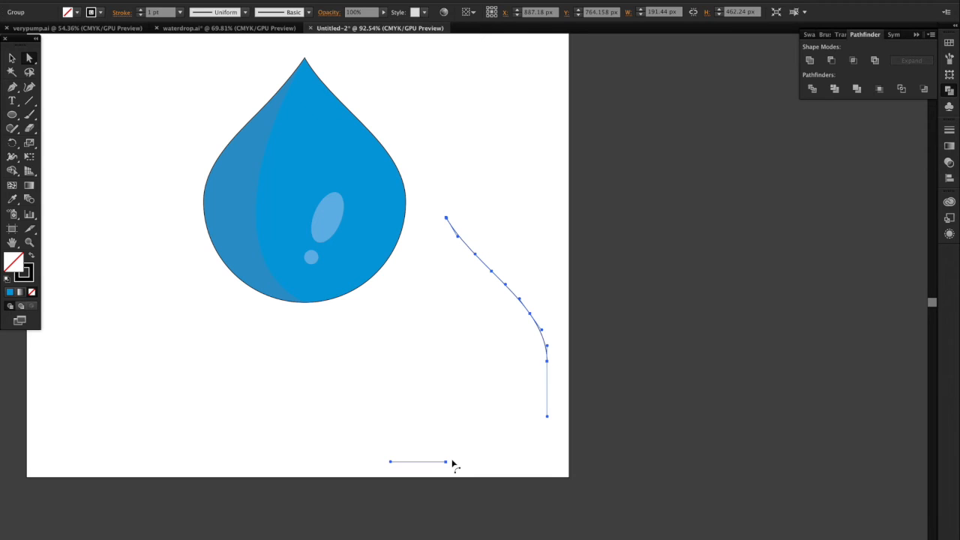
key("super+z")
Step: Delete the upper part of the half curve and the stray point at its tip, keeping only the lower arc
left_click(447, 219)
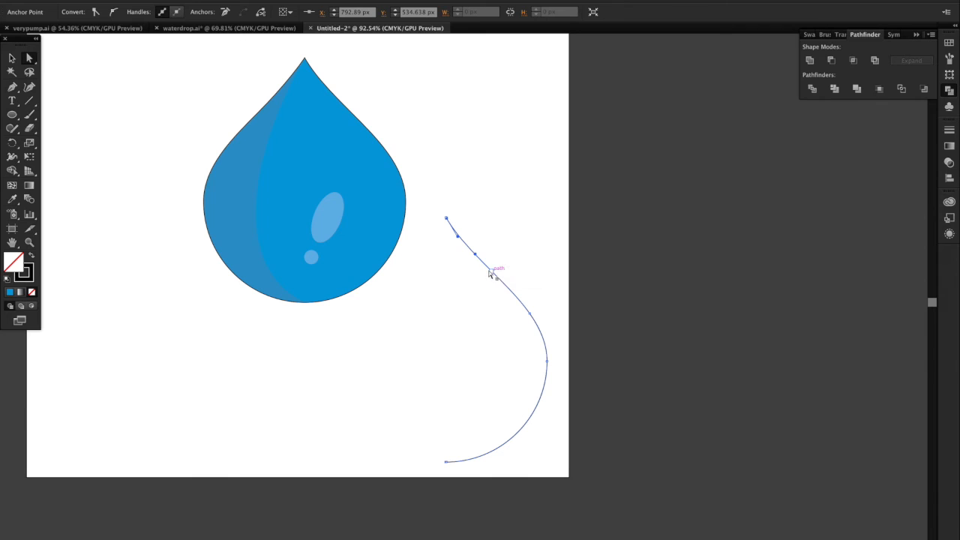
left_click(490, 273)
key("Delete")
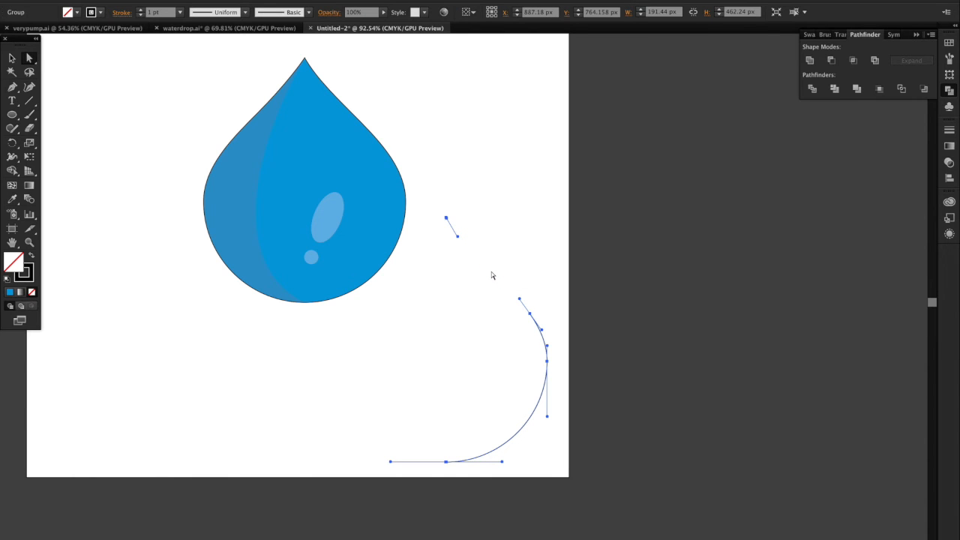
left_click(448, 218)
key("Delete")
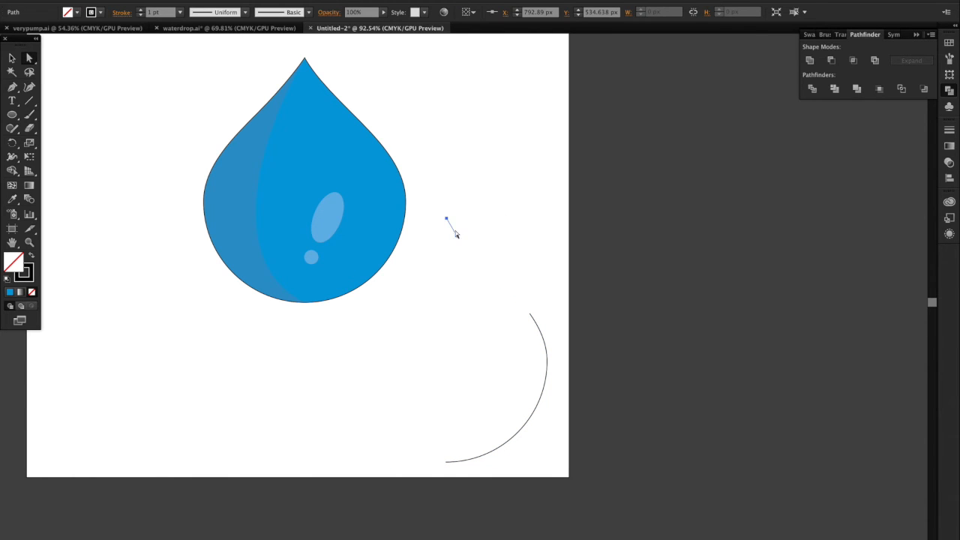
key("Delete")
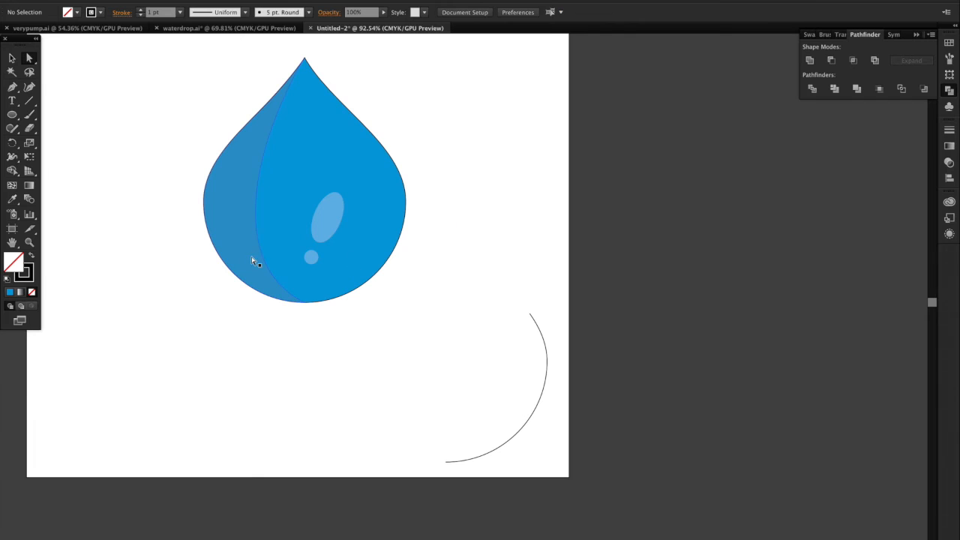
Step: Move the arc onto the drop just inside its lower right edge and scale it to about 172 by 251 px
left_click(11, 59)
left_click_drag(521, 435, 377, 277)
left_click(377, 277)
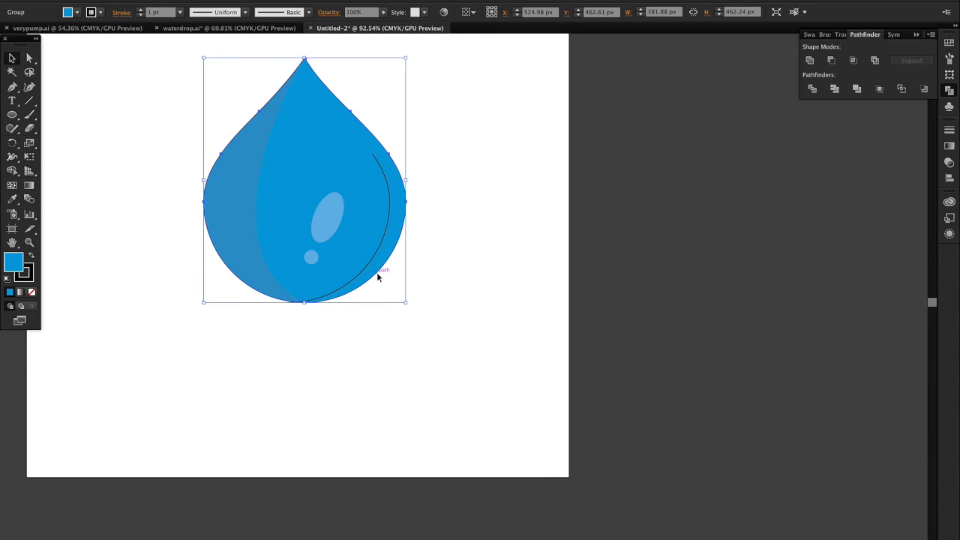
key("super+z")
key("super+z")
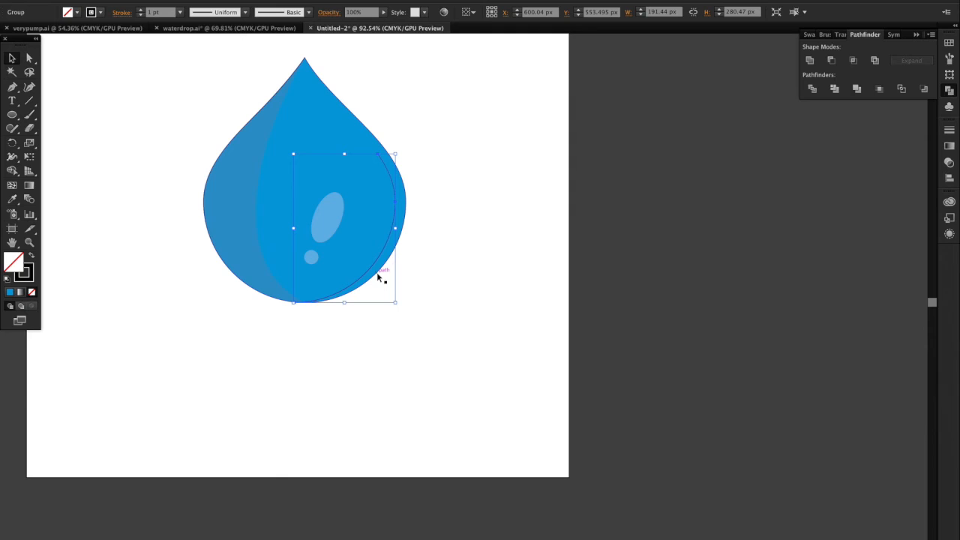
left_click(395, 248)
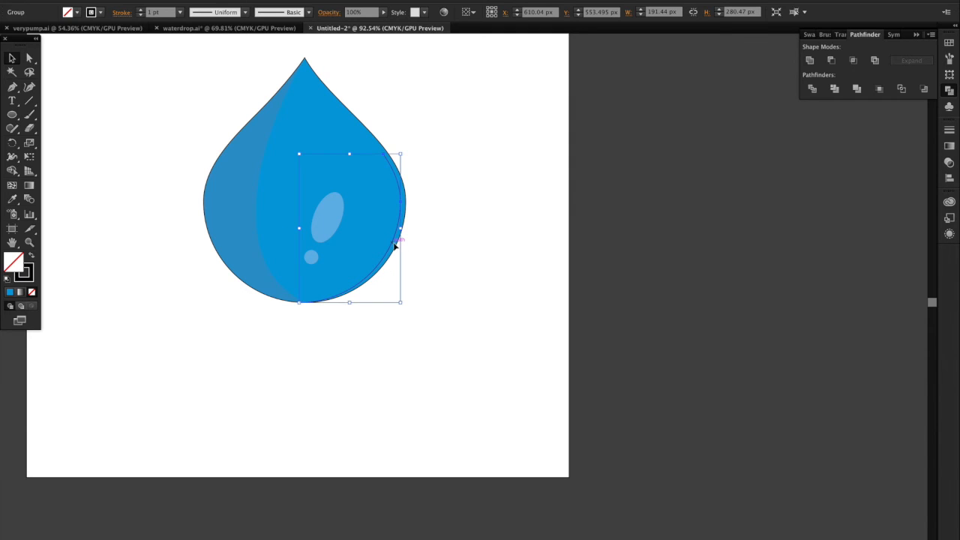
left_click_drag(402, 153, 390, 169)
left_click_drag(388, 214, 399, 204)
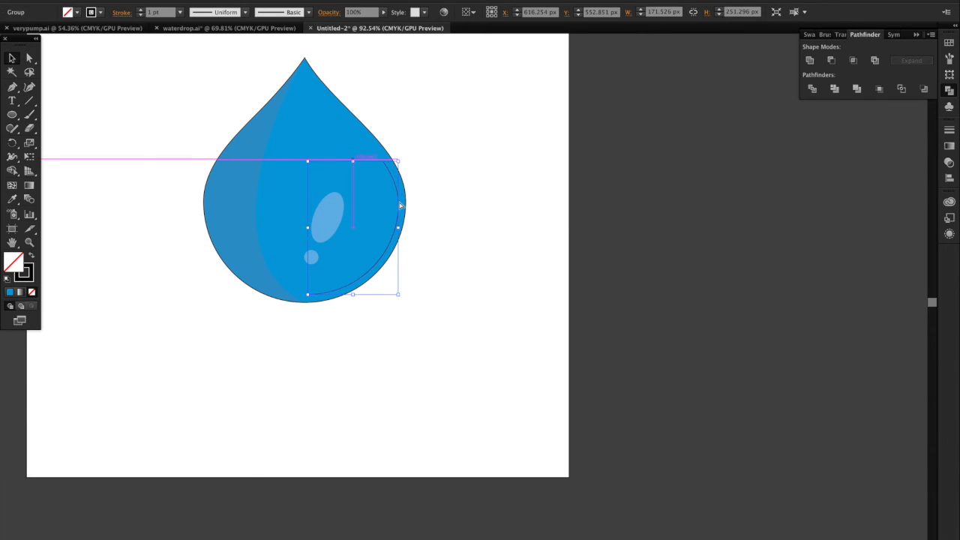
Step: Add two closely spaced anchor points on the arc's lower right stretch and remove the segment between them to leave a gap
left_click(12, 86)
scroll(396, 237, "up", 2)
scroll(395, 237, "up", 2)
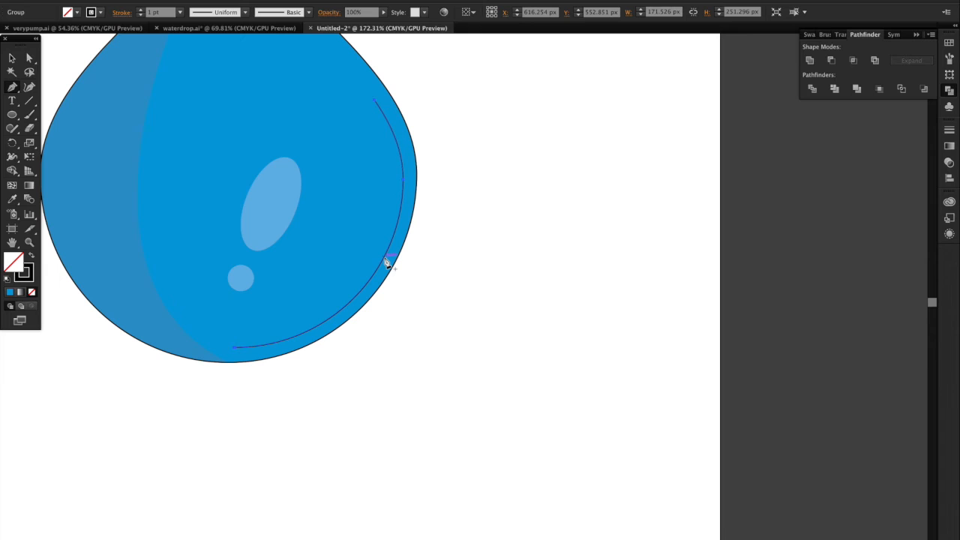
left_click(386, 262)
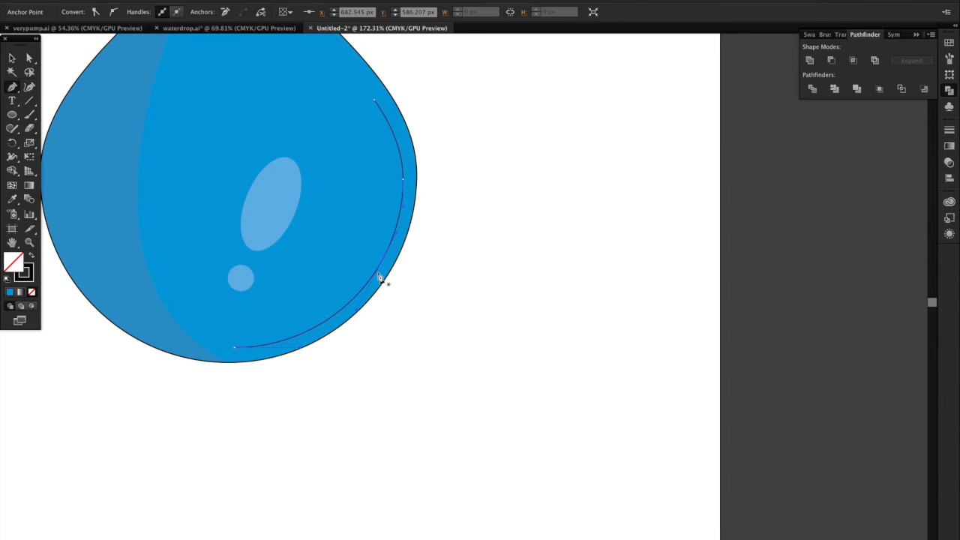
left_click(379, 268)
left_click(30, 57)
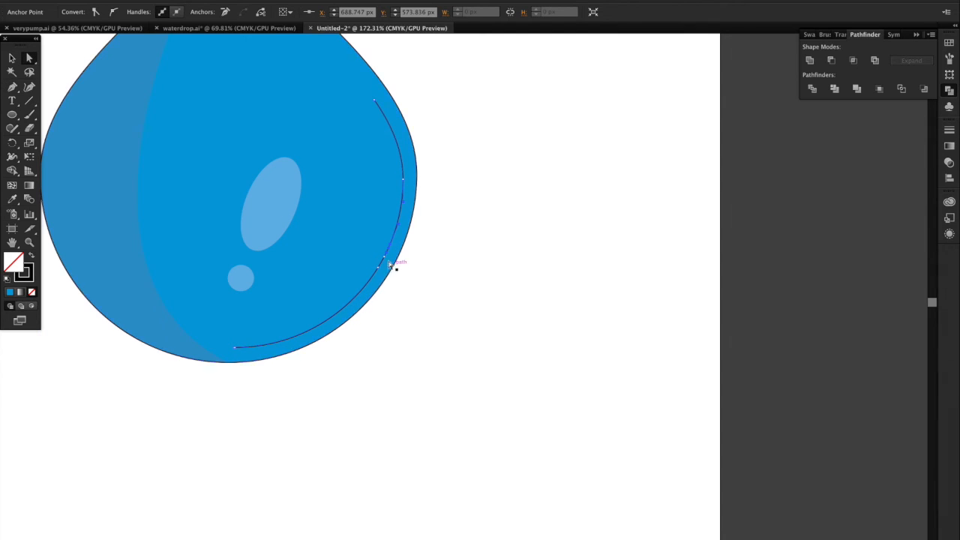
left_click(385, 258)
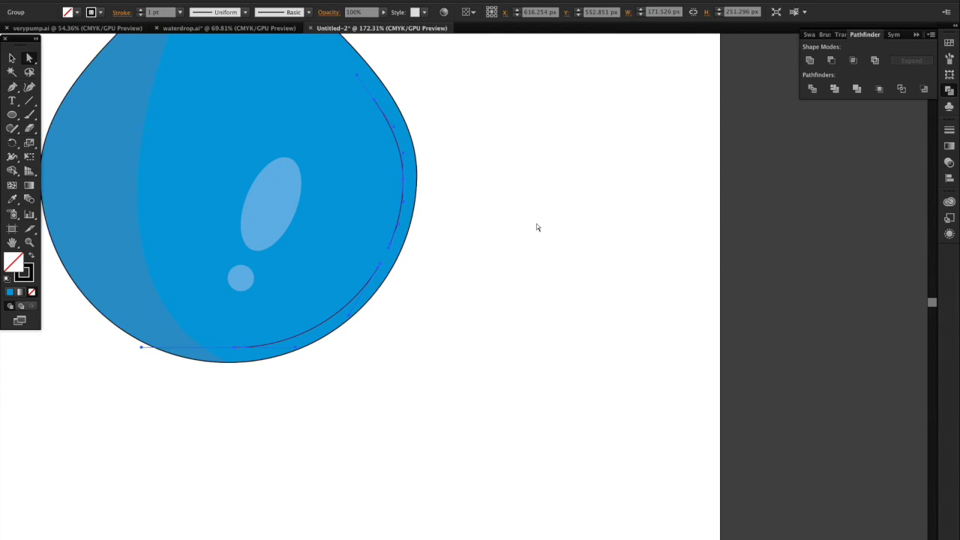
Step: Apply the width profile tapered at both ends to the strokes of the two arc pieces
left_click(122, 13)
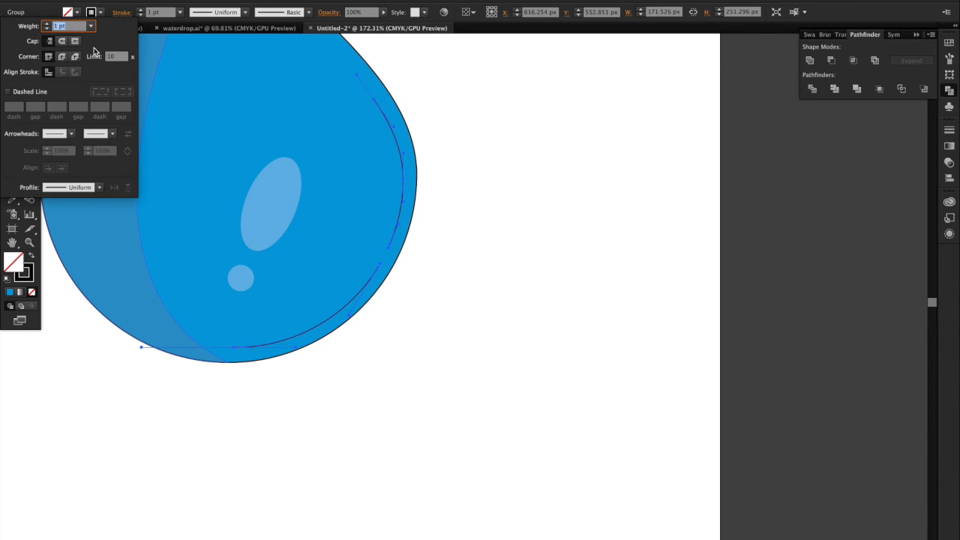
left_click(203, 14)
left_click(216, 47)
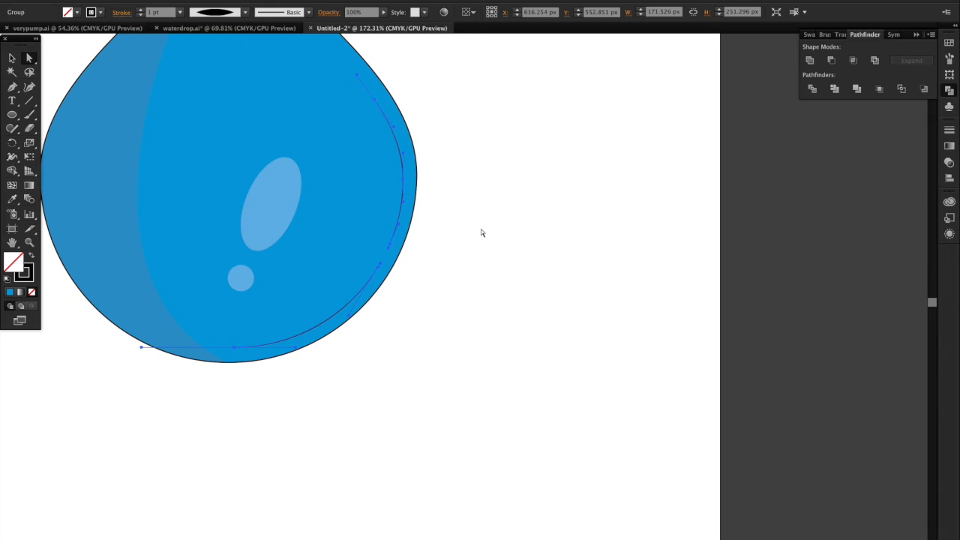
Step: Colour the two arcs' strokes white and set their weight to 3 pt
left_click(100, 12)
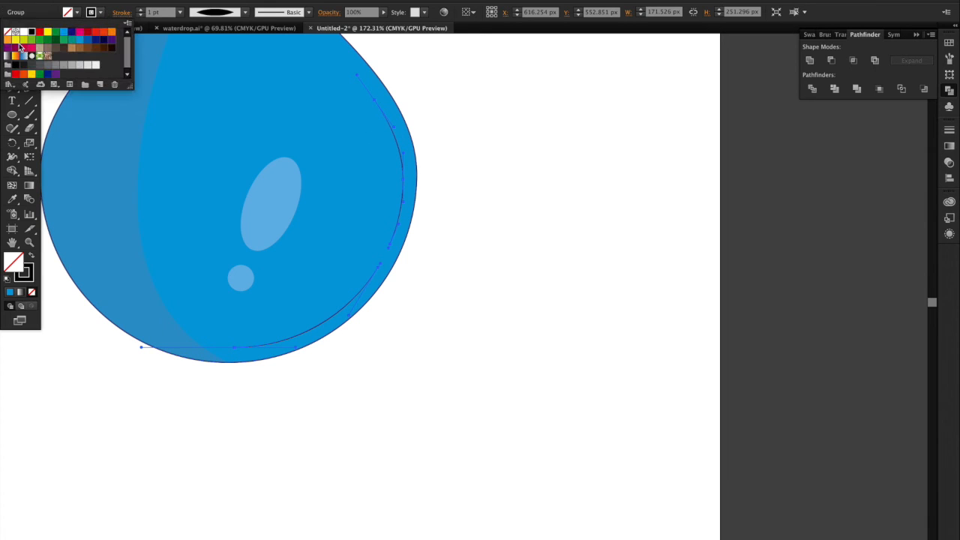
left_click(23, 32)
left_click(140, 9)
left_click(140, 9)
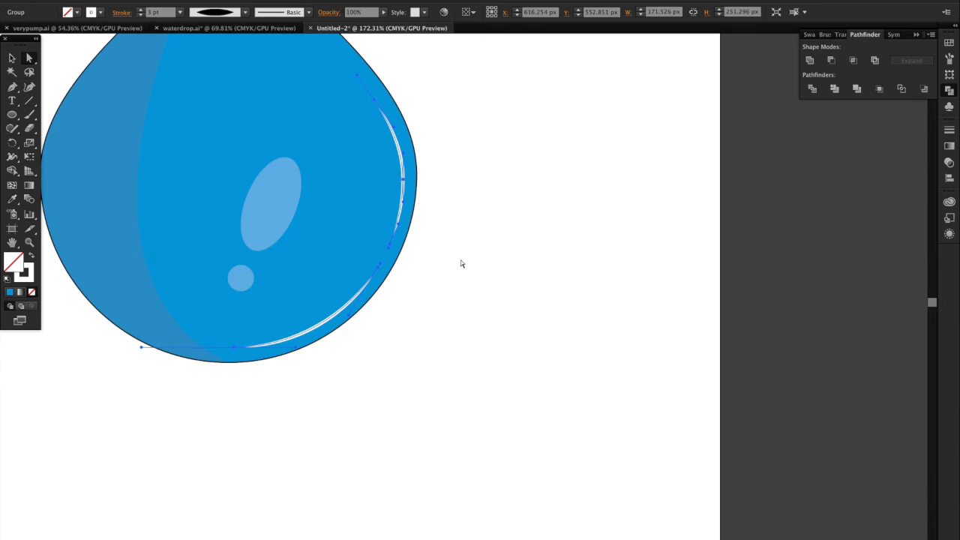
Step: Set the opacity of the white highlight arcs to 80%
left_click(359, 12)
type("0")
key("Return")
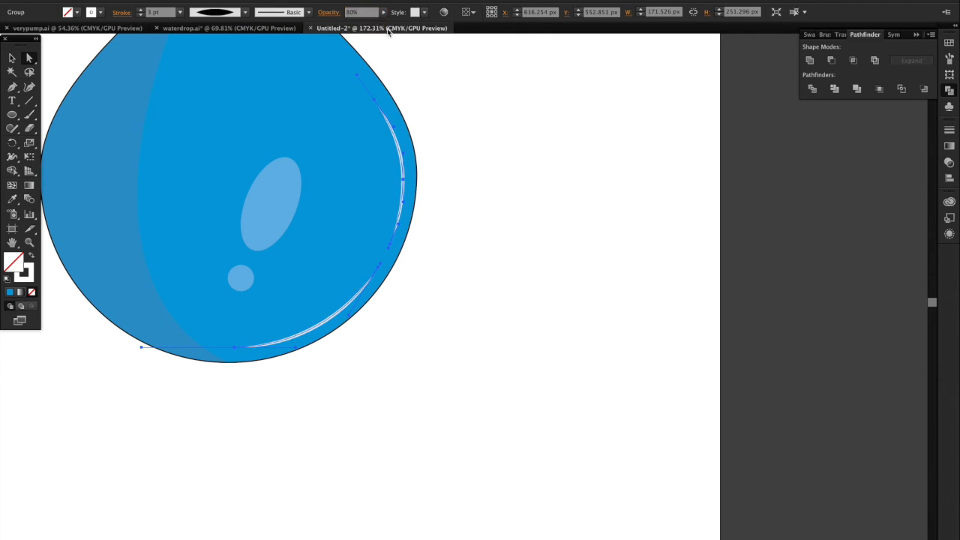
Step: Select all parts of the water drop, including its shadow and highlights, and group them
left_click(509, 191)
scroll(496, 307, "down", 5)
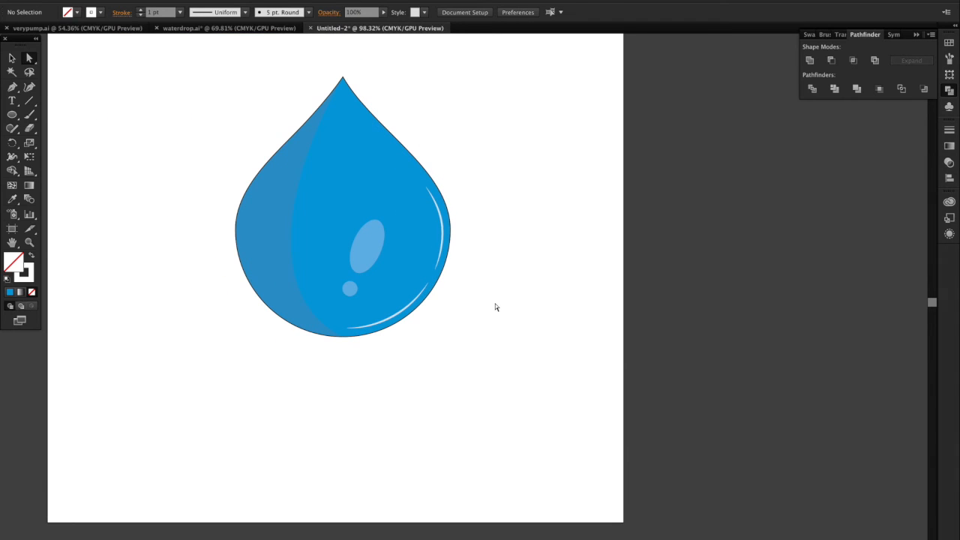
scroll(496, 307, "down", 2)
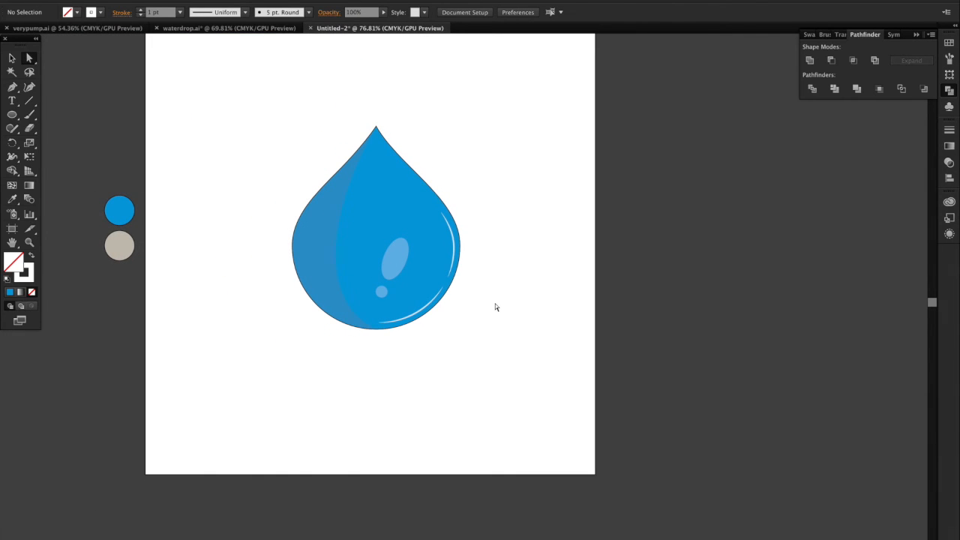
scroll(495, 306, "down", 2)
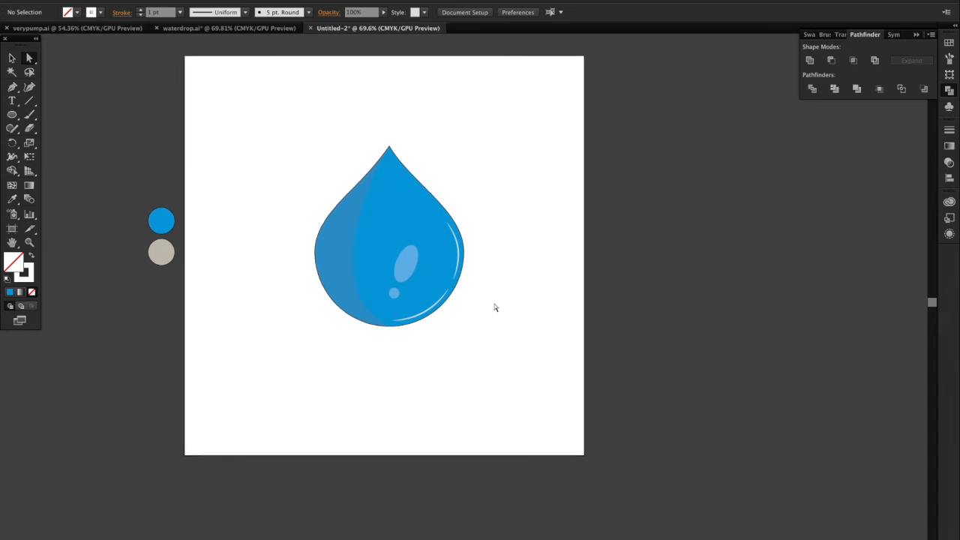
left_click_drag(479, 221, 343, 337)
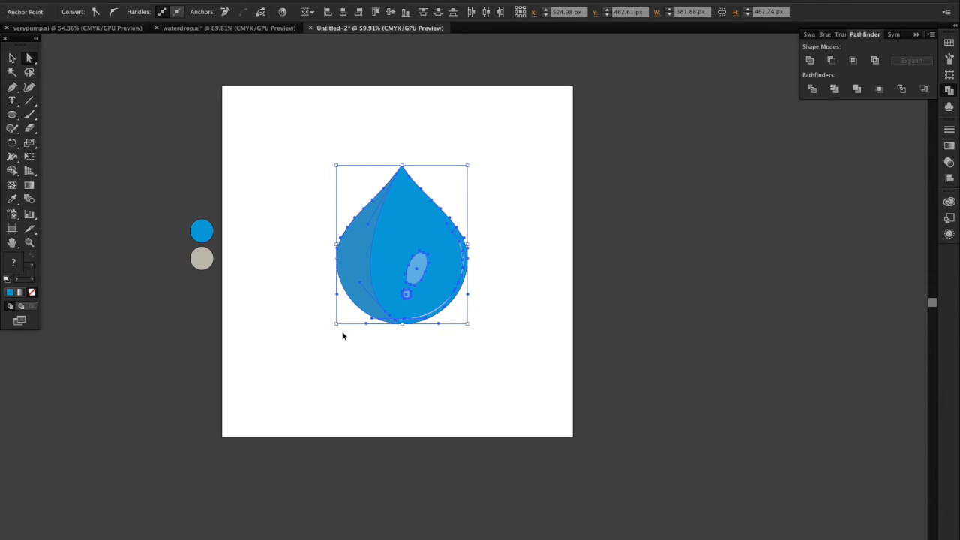
left_click(401, 332)
Step: Duplicate the drop group to the right, overlapping the original, and unite the copy into a single shape
left_click_drag(393, 242, 483, 322)
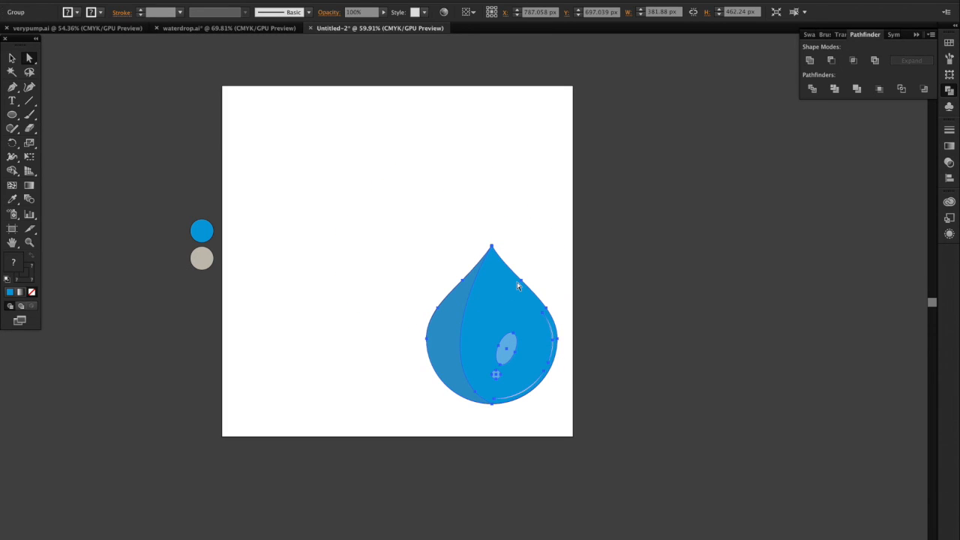
key("ctrl+z")
left_click_drag(424, 278, 504, 293)
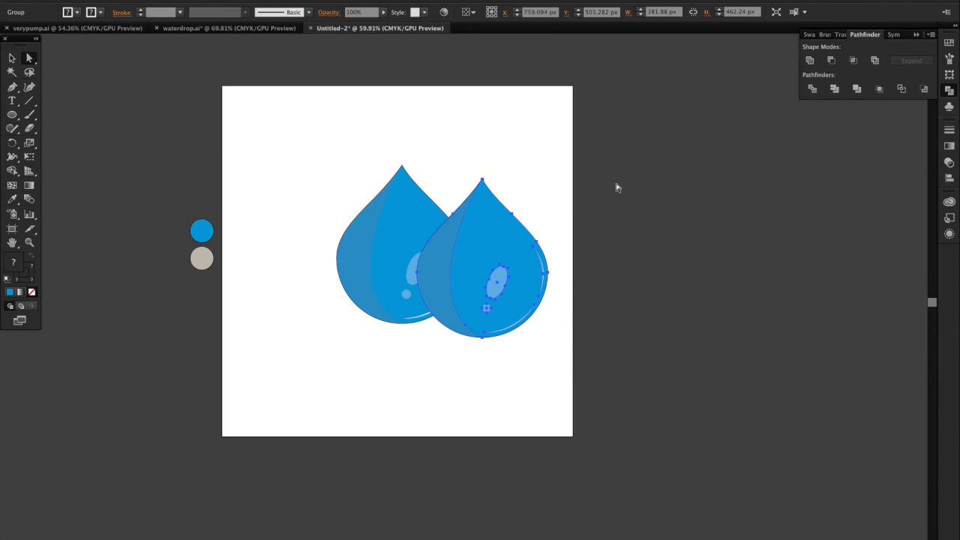
left_click(809, 60)
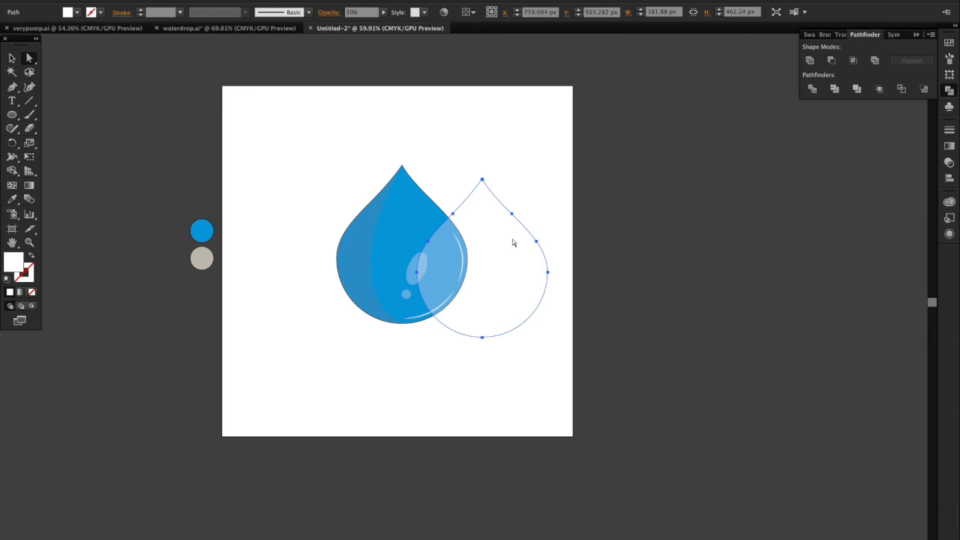
Step: Fill the united drop copy with black and send it to the back
left_click(75, 14)
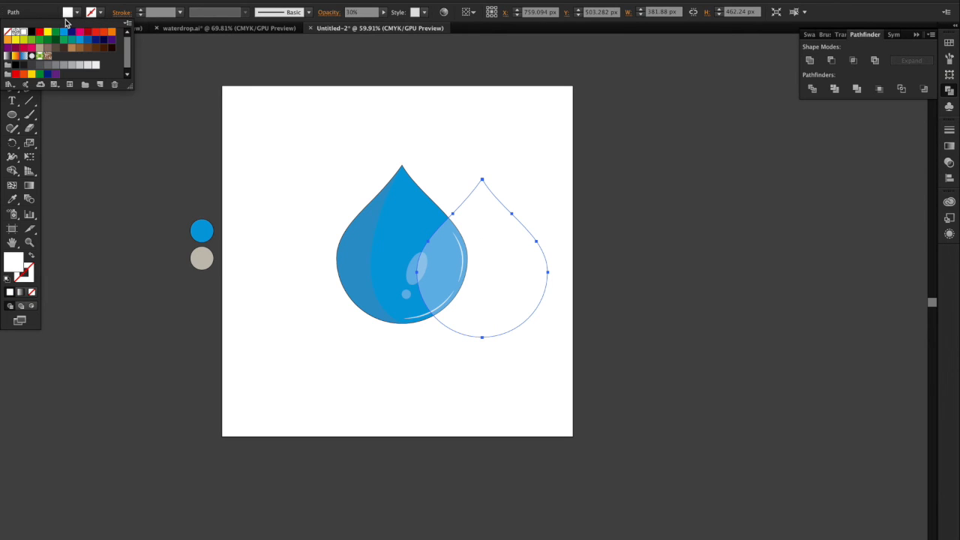
left_click(33, 33)
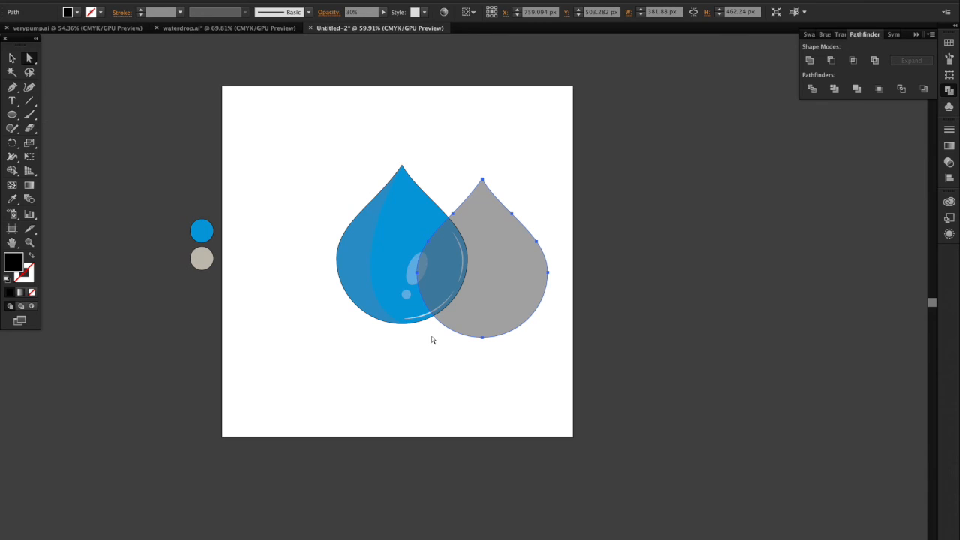
right_click(496, 313)
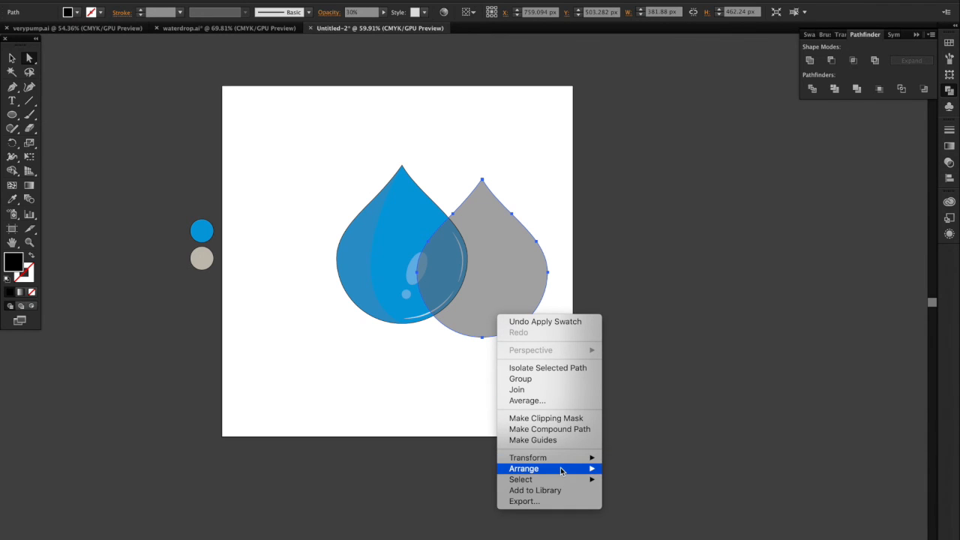
mouse_move(561, 471)
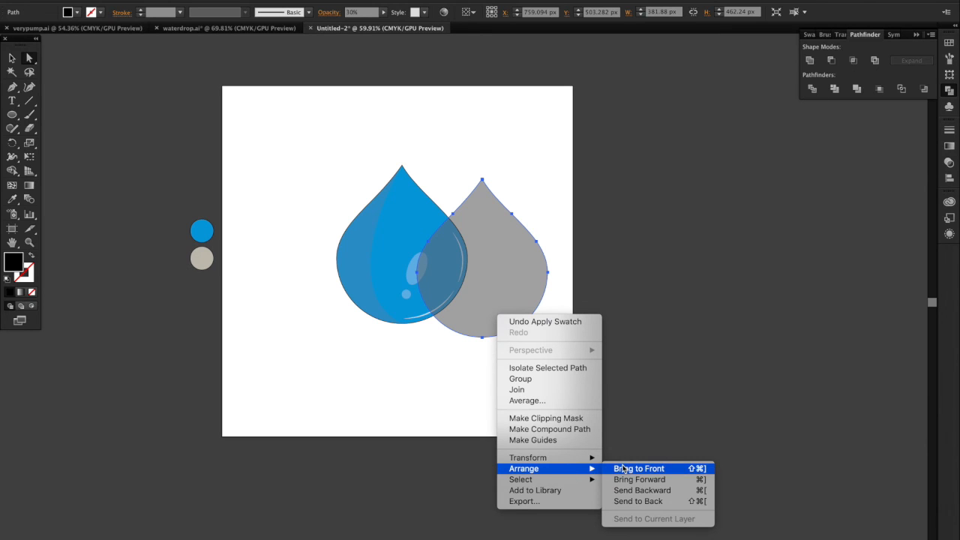
left_click(630, 501)
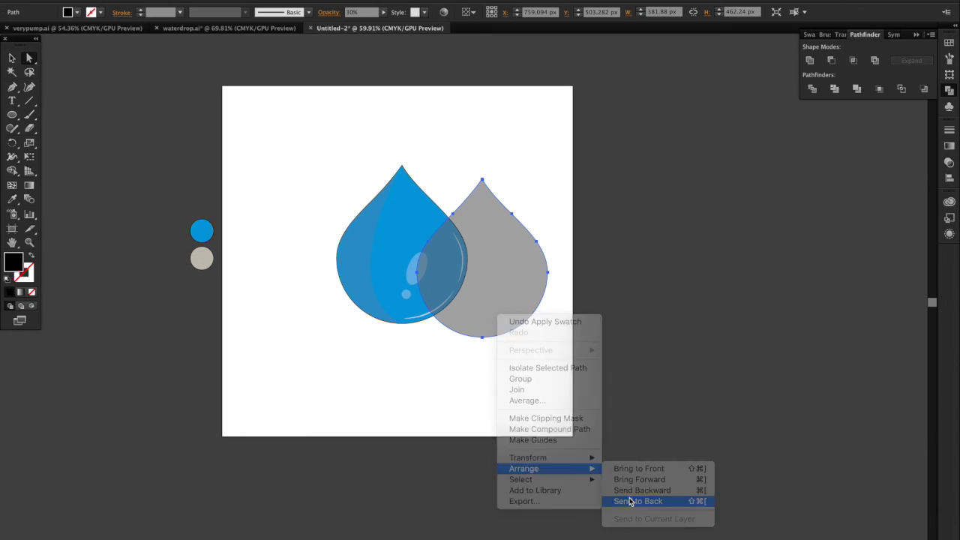
Step: Move the black translucent copy behind the blue drop, offset slightly right and down as a drop shadow
left_click_drag(519, 311, 440, 299)
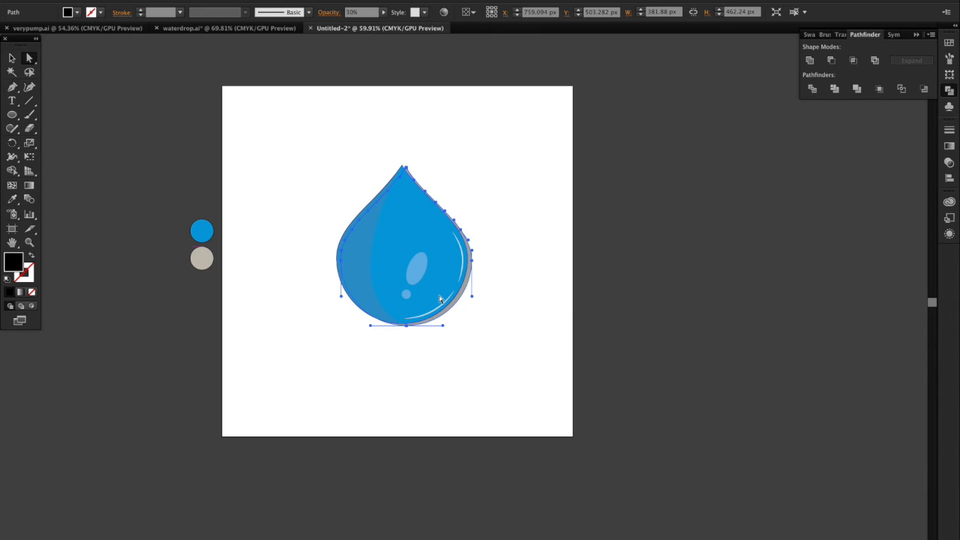
left_click(491, 324)
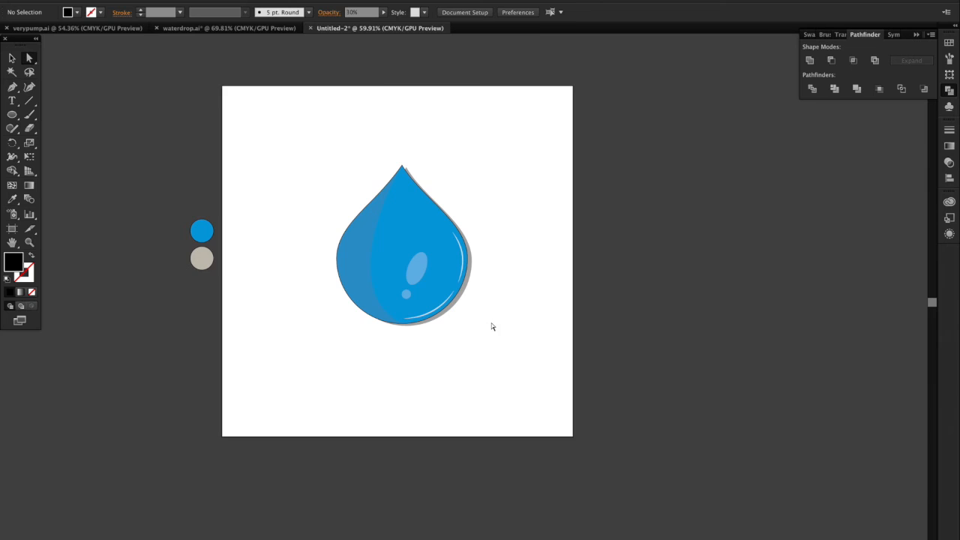
scroll(492, 327, "up", 2)
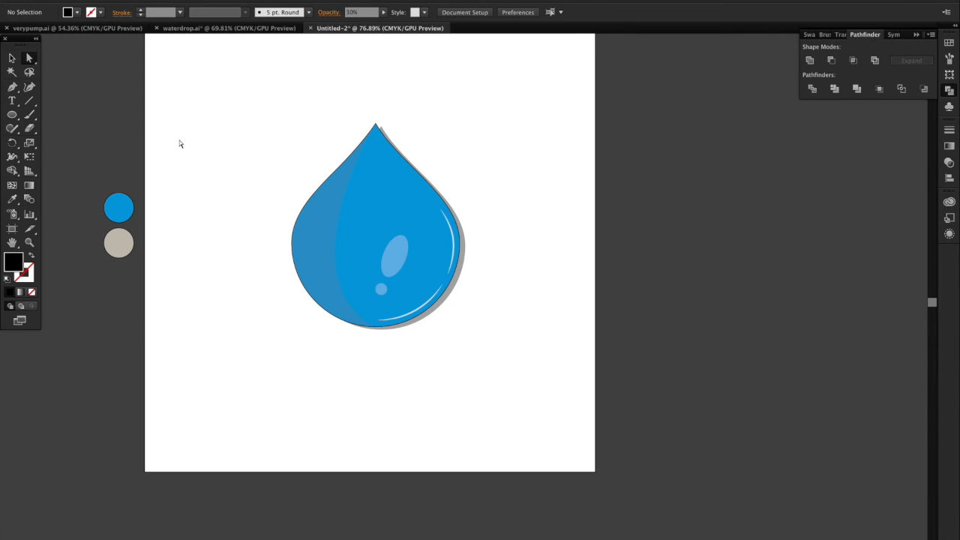
Step: Draw a 1024 × 1024 px rectangle covering the whole artboard and send it to the back
scroll(179, 140, "down", 4)
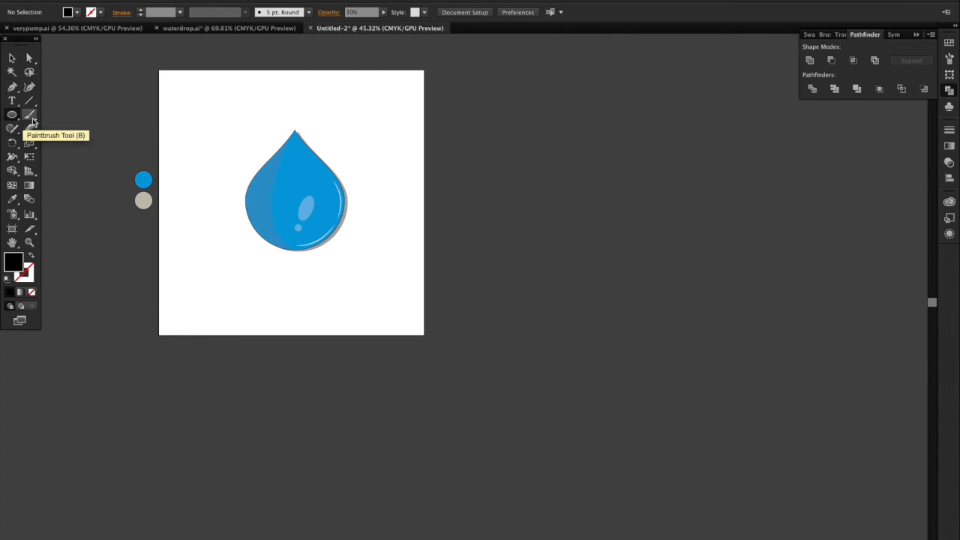
left_click(13, 118)
left_click(60, 116)
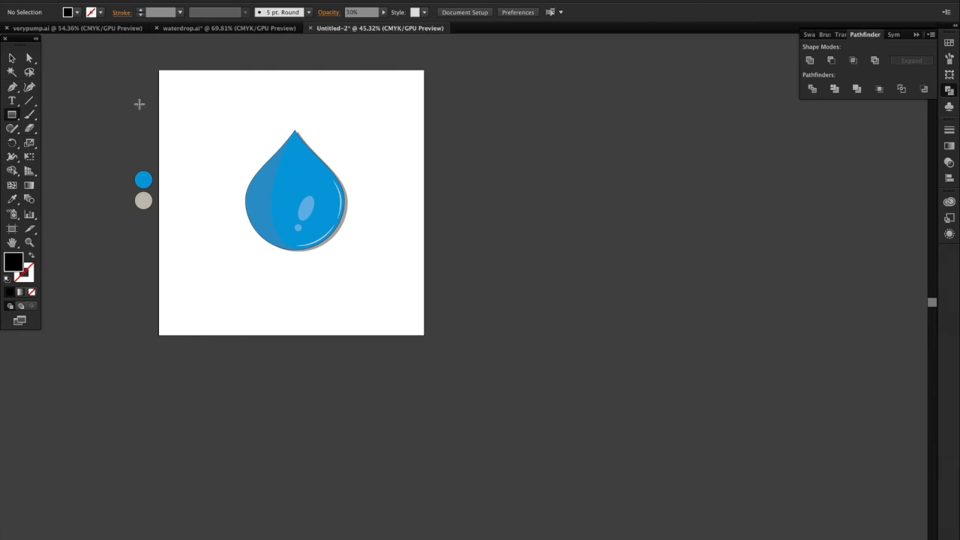
left_click_drag(159, 69, 423, 335)
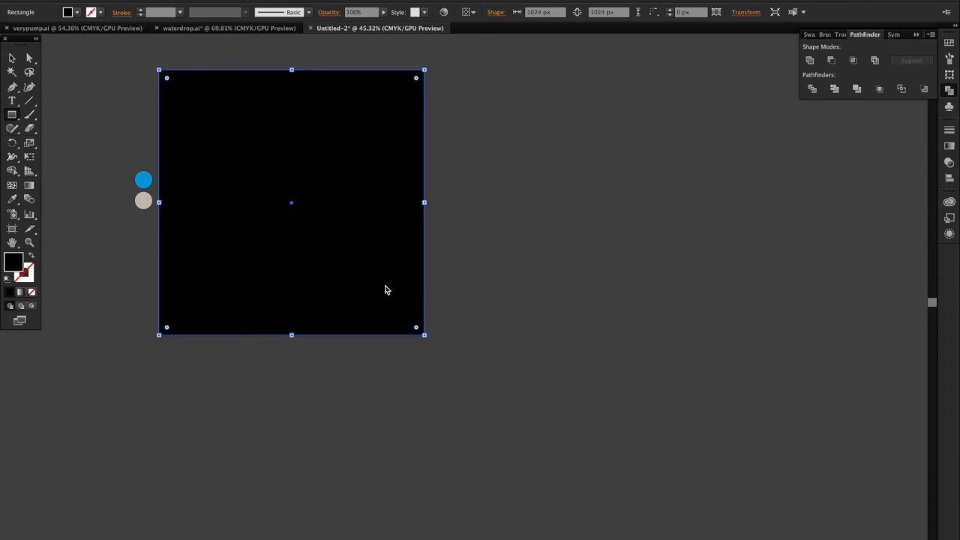
right_click(385, 289)
mouse_move(456, 435)
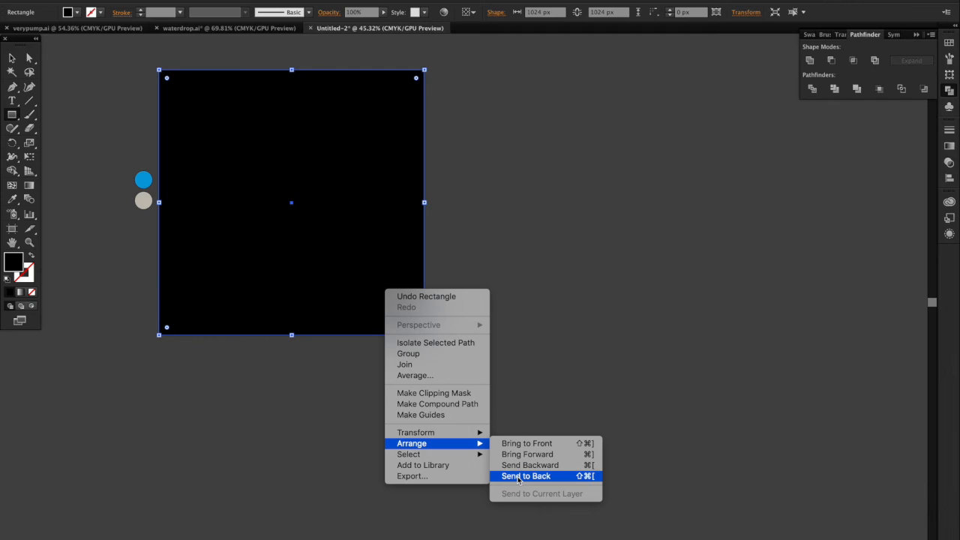
left_click(517, 476)
Step: Fill the background square with the beige sampled from the circle beside the artboard and remove its stroke
left_click(12, 58)
left_click(12, 198)
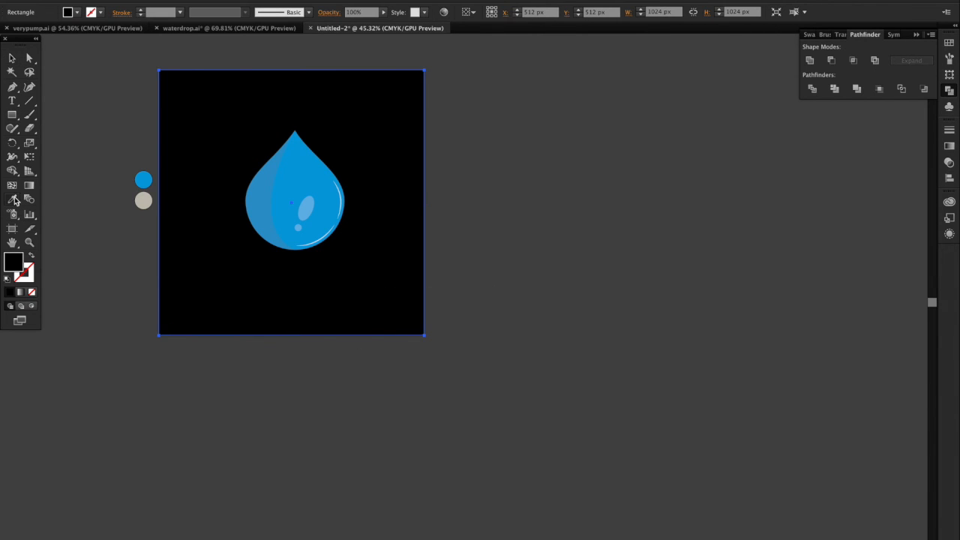
left_click(143, 200)
left_click(12, 59)
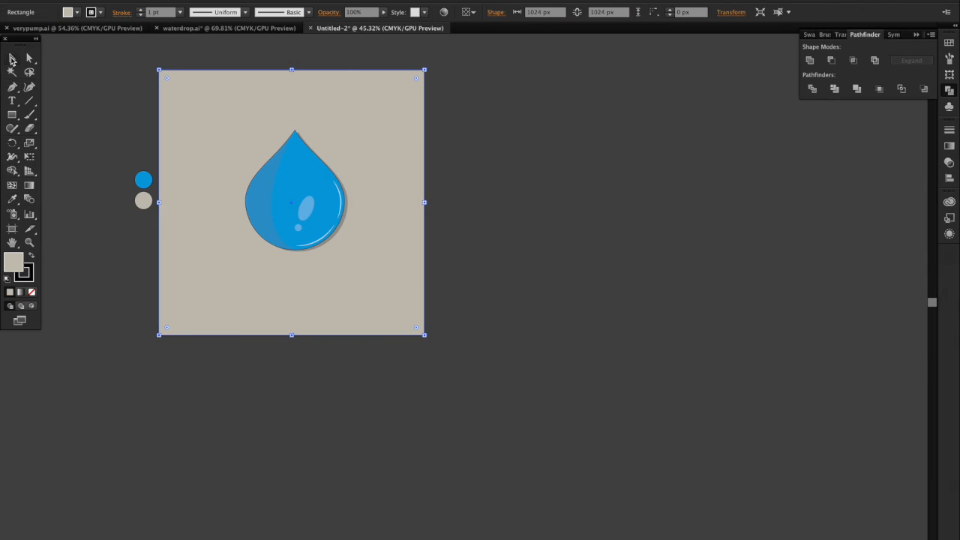
left_click(100, 13)
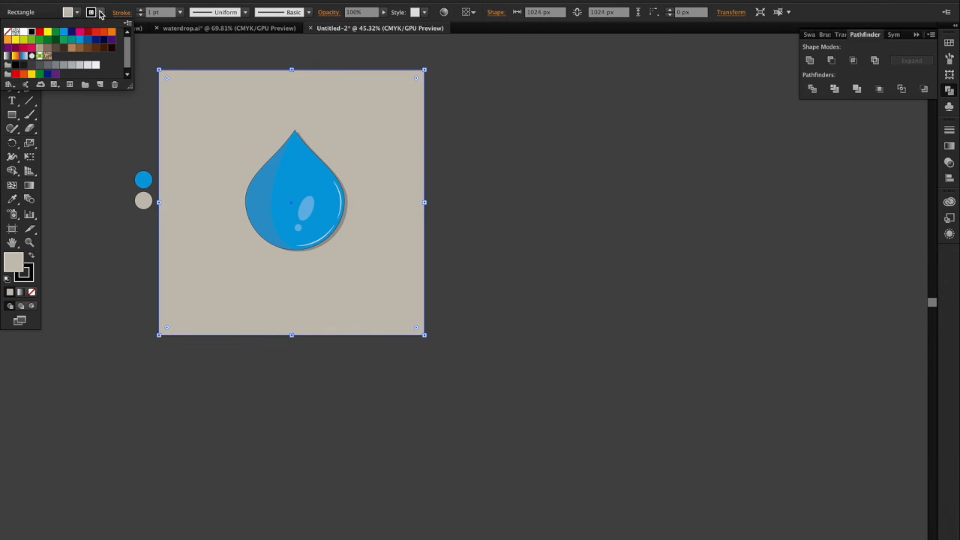
left_click(9, 31)
left_click(202, 43)
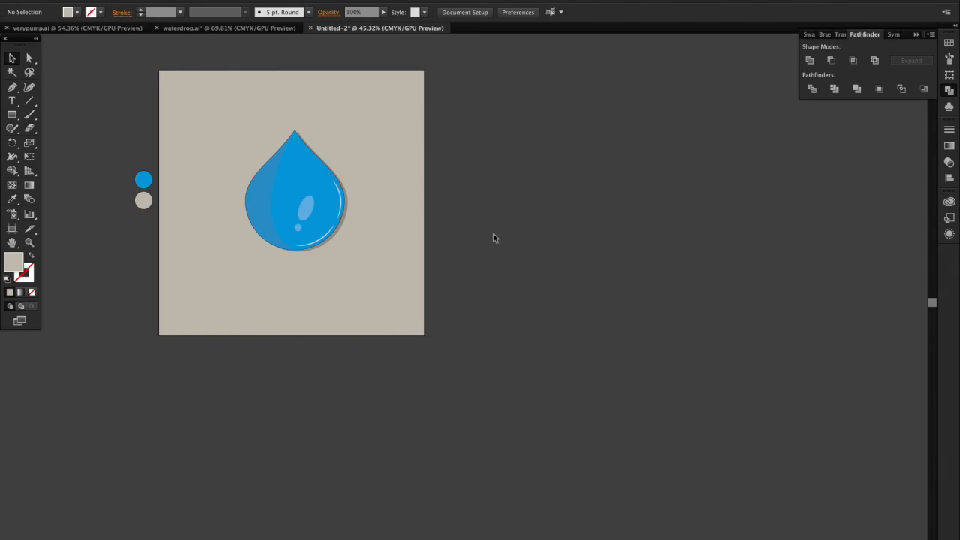
Step: Group the drop artwork together with its drop shadow, leaving out the background square
scroll(493, 238, "left", 4)
scroll(492, 238, "up", 2)
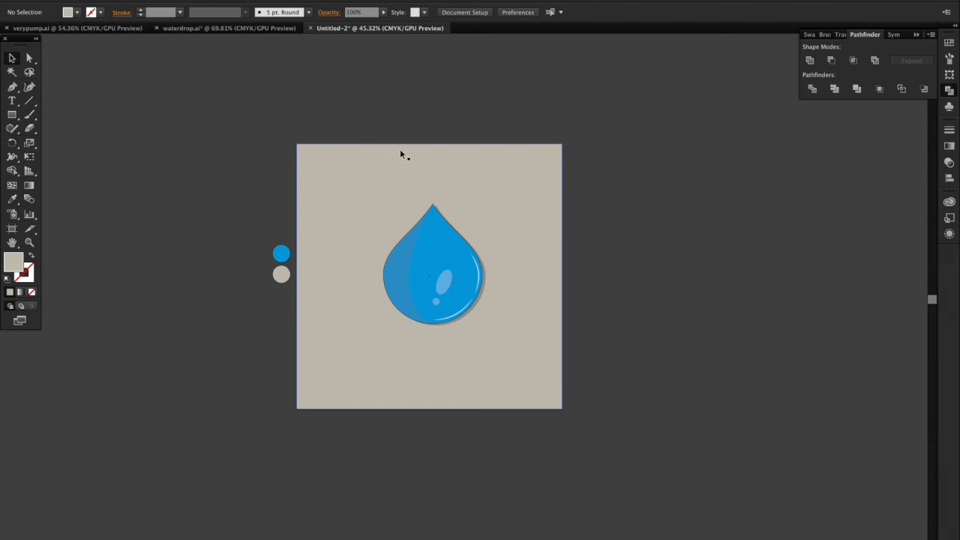
key("ctrl+a")
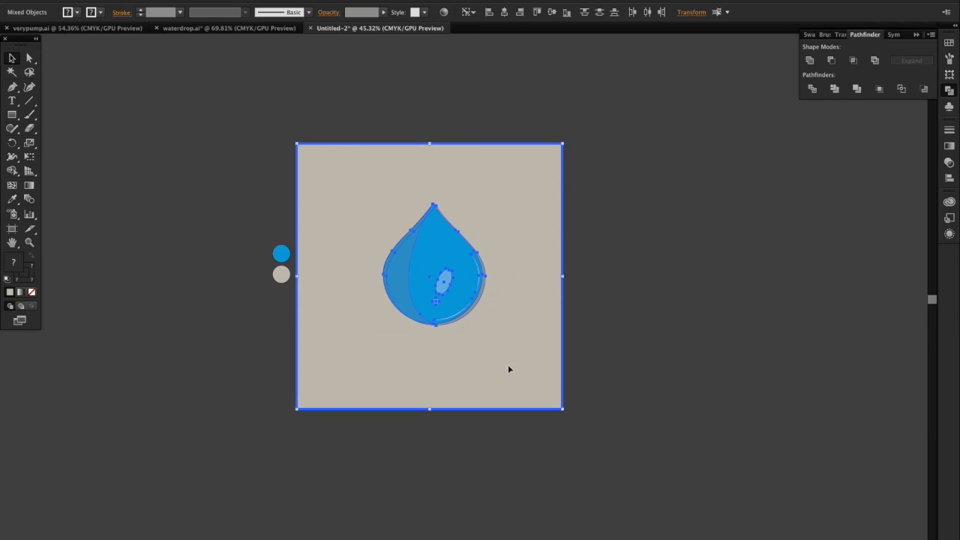
left_click(507, 337, "shift")
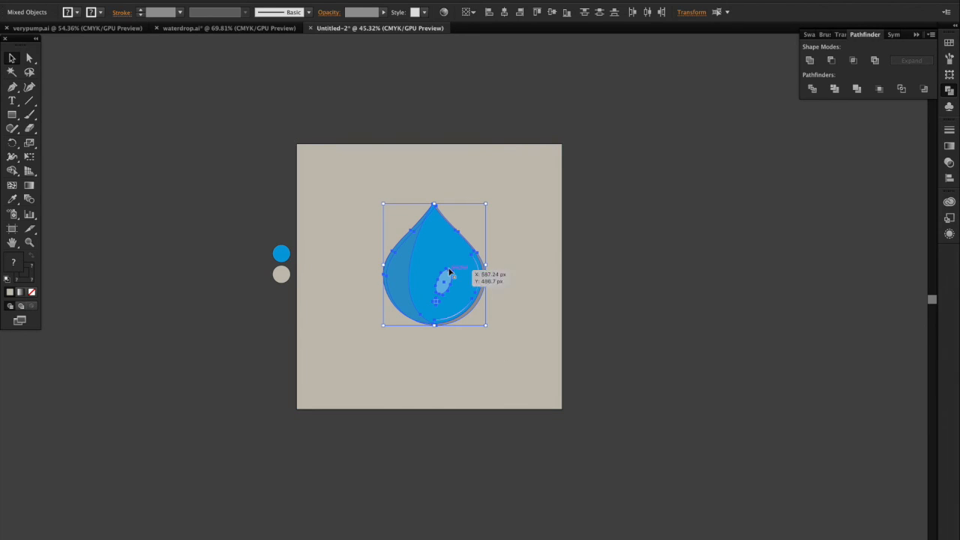
key("ctrl+g")
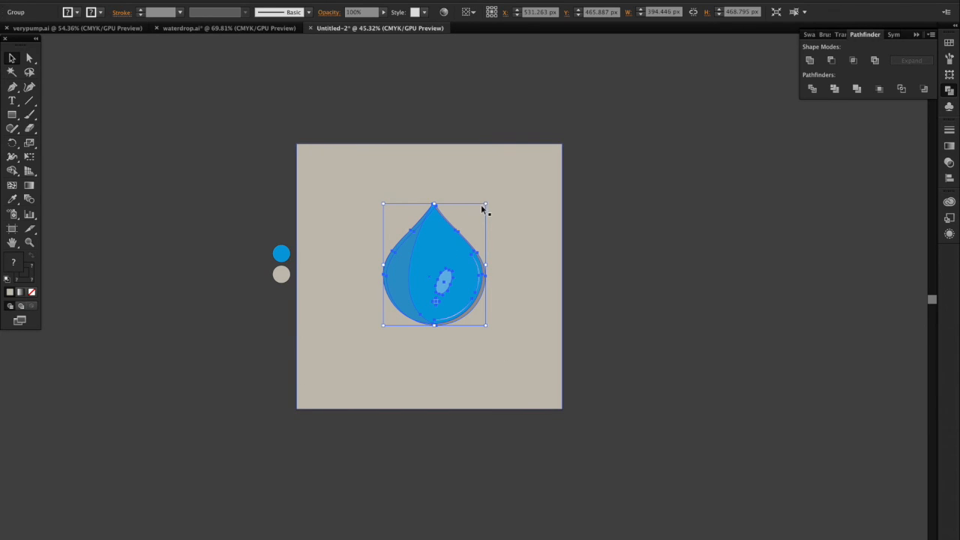
Step: Scale the drop group down proportionally about its centre to about 332 × 395 px
left_click_drag(483, 201, 479, 207)
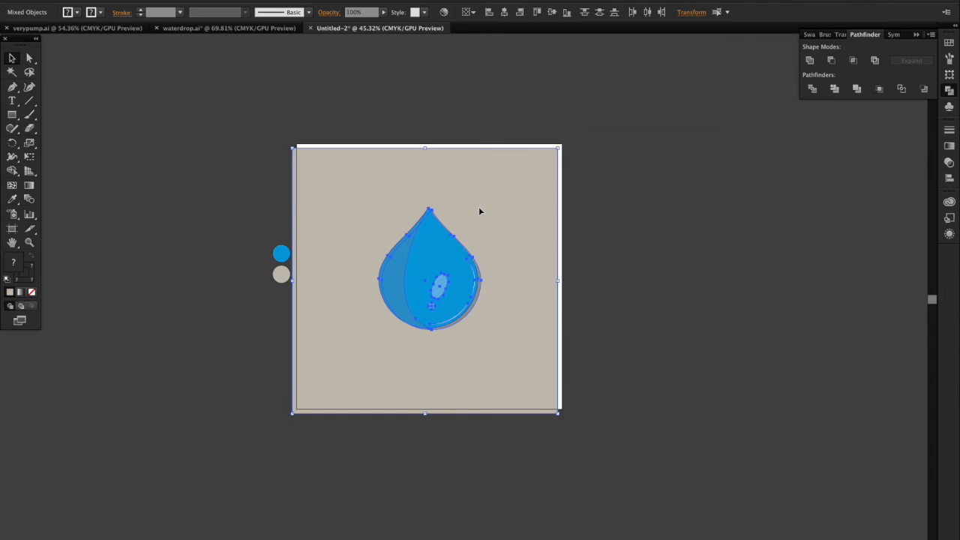
key("ctrl+z")
left_click(639, 204)
left_click(454, 279)
left_click_drag(486, 204, 475, 216)
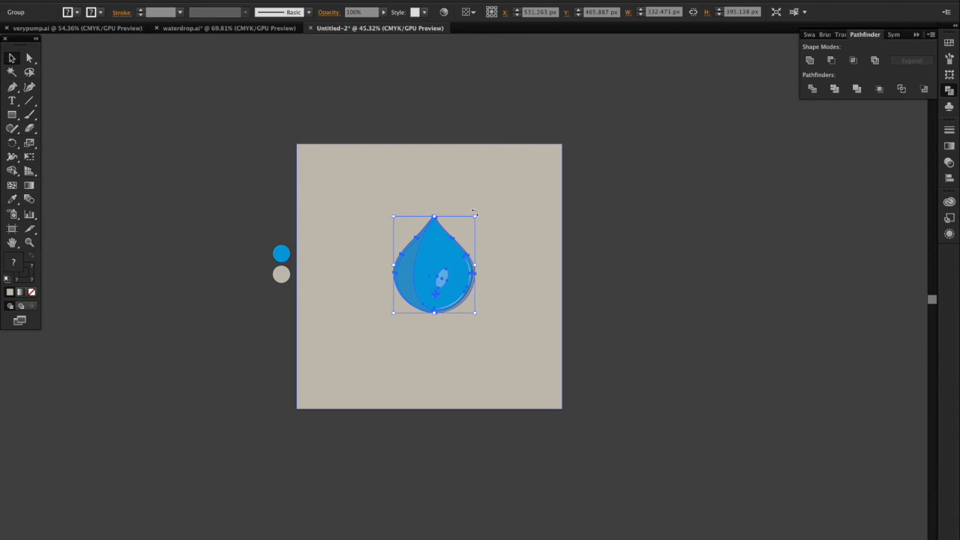
left_click(616, 296)
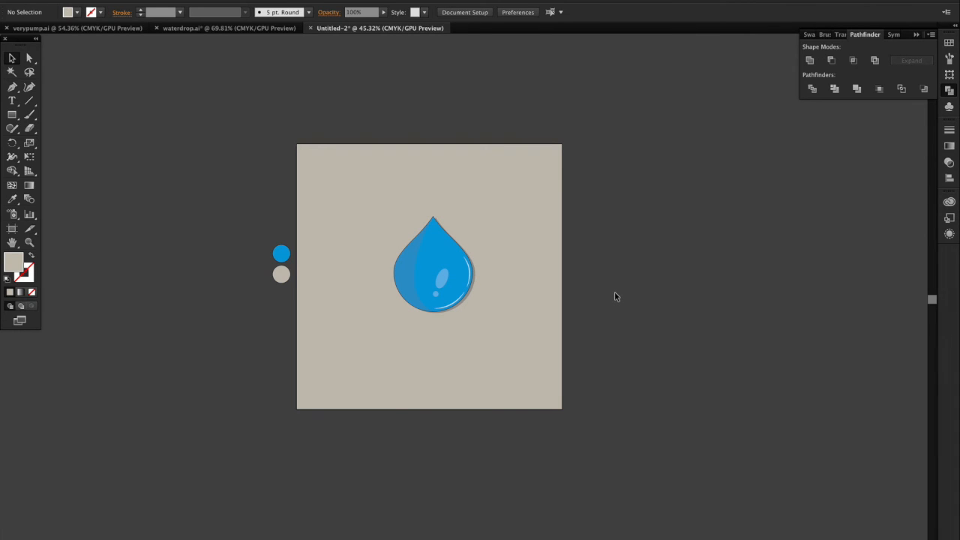